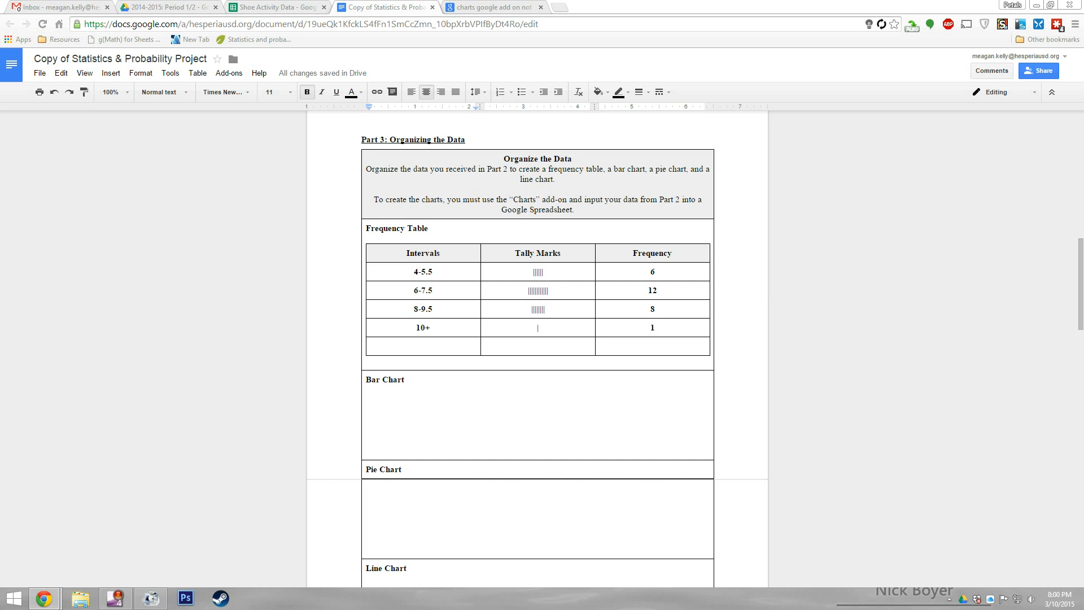
Step: Review the frequency table, the survey data grid and the empty chart boxes in the Statistics & Probability Project document
key(shift+Up)
key(shift+Up)
key(shift+Up)
click(415, 272)
drag(415, 273, 424, 328)
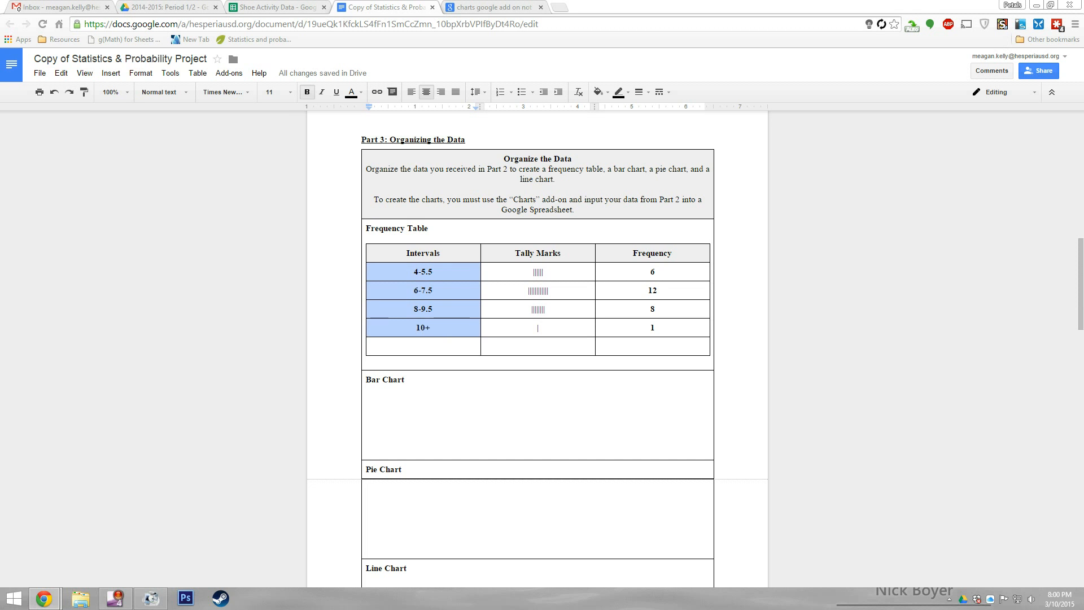
click(415, 273)
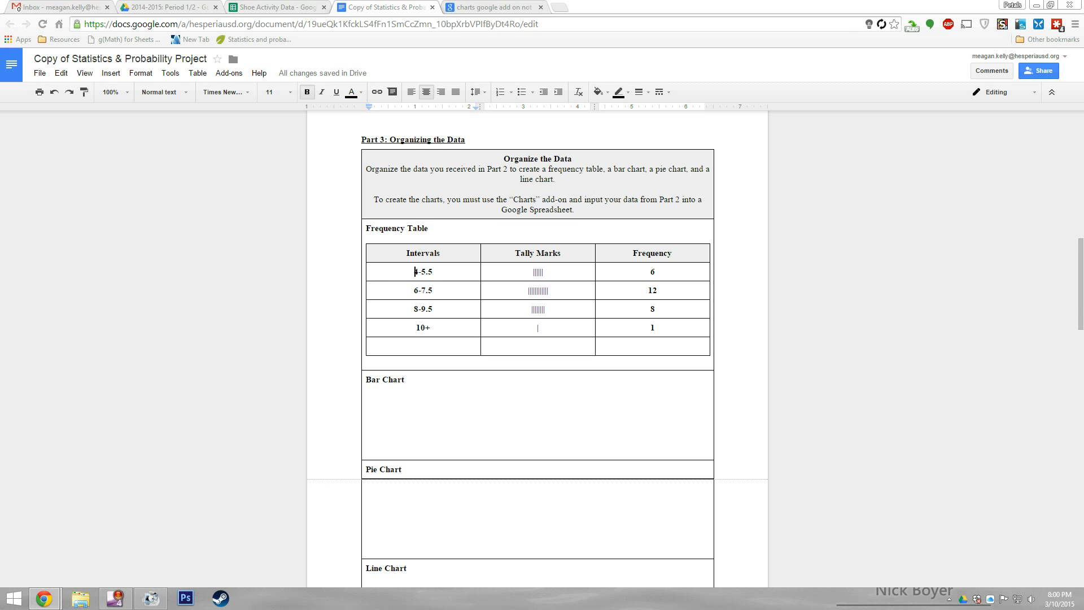
scroll(537, 339, up, 8)
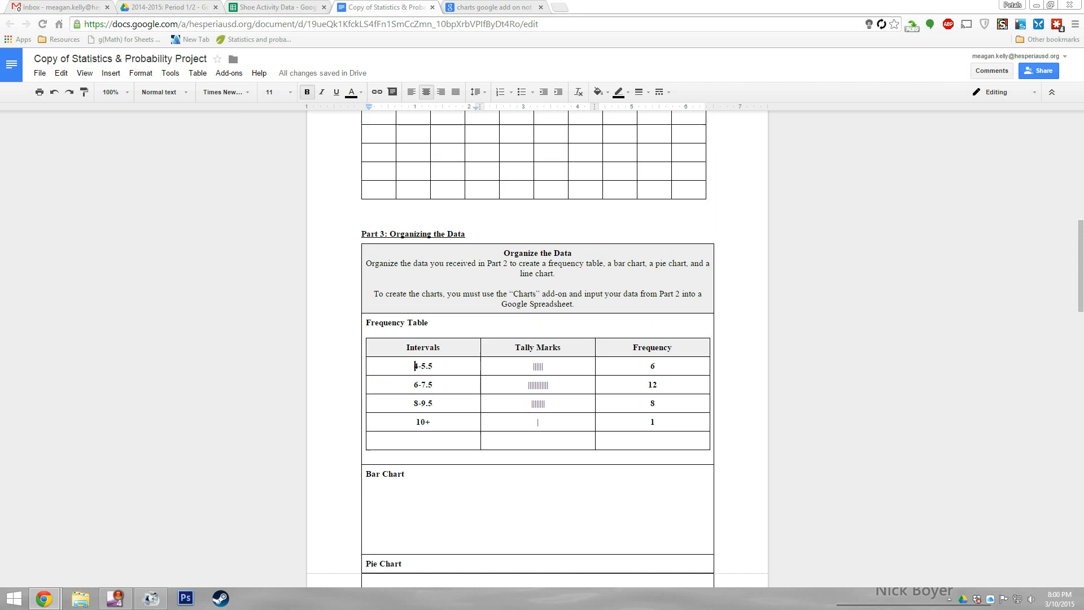
scroll(537, 339, down, 5)
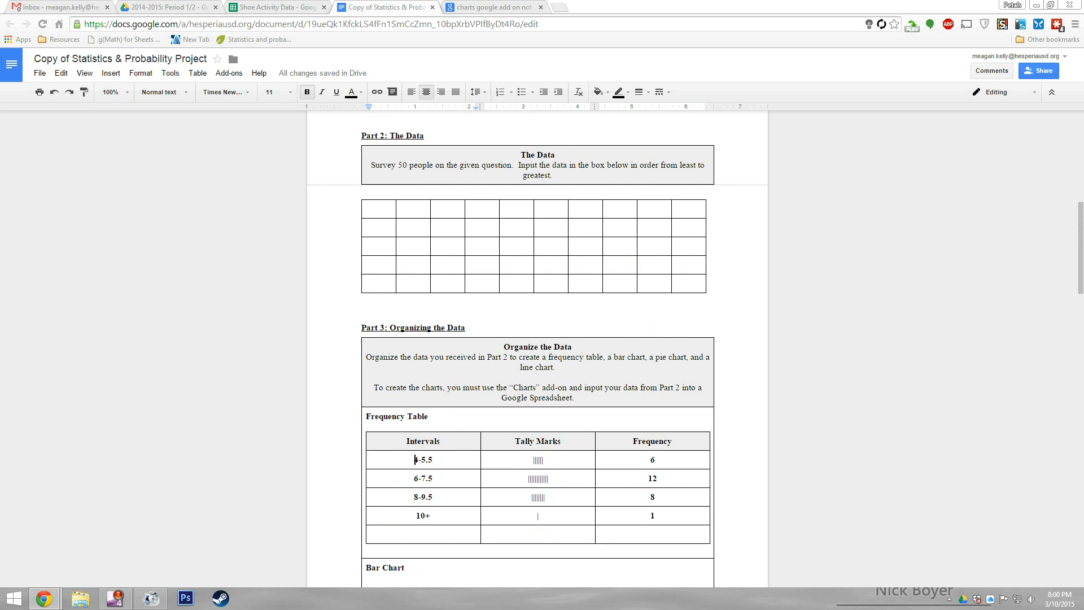
scroll(537, 339, down, 2)
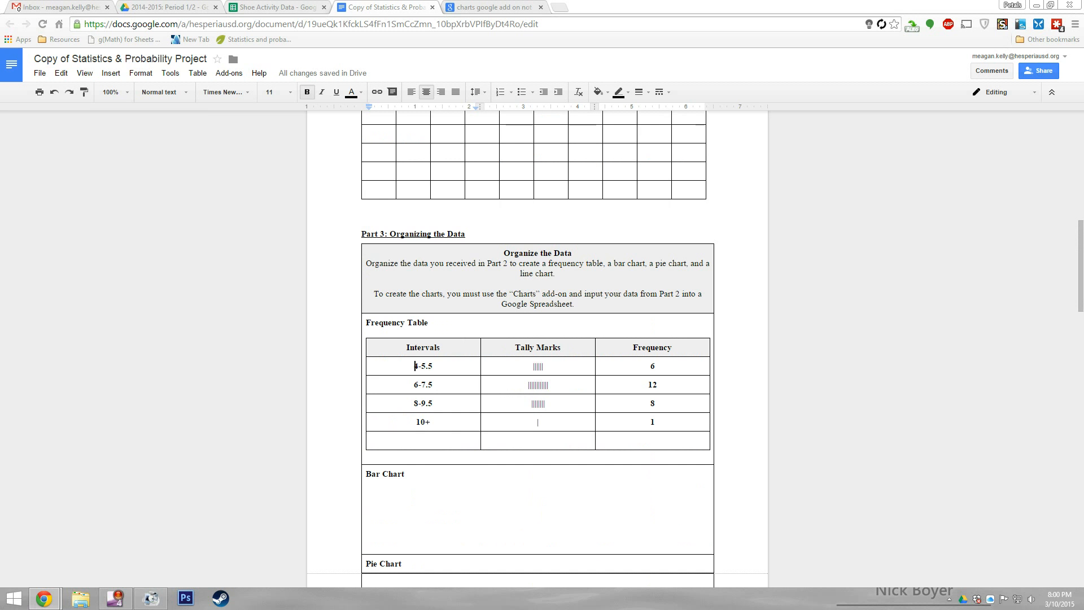
scroll(537, 339, down, 1)
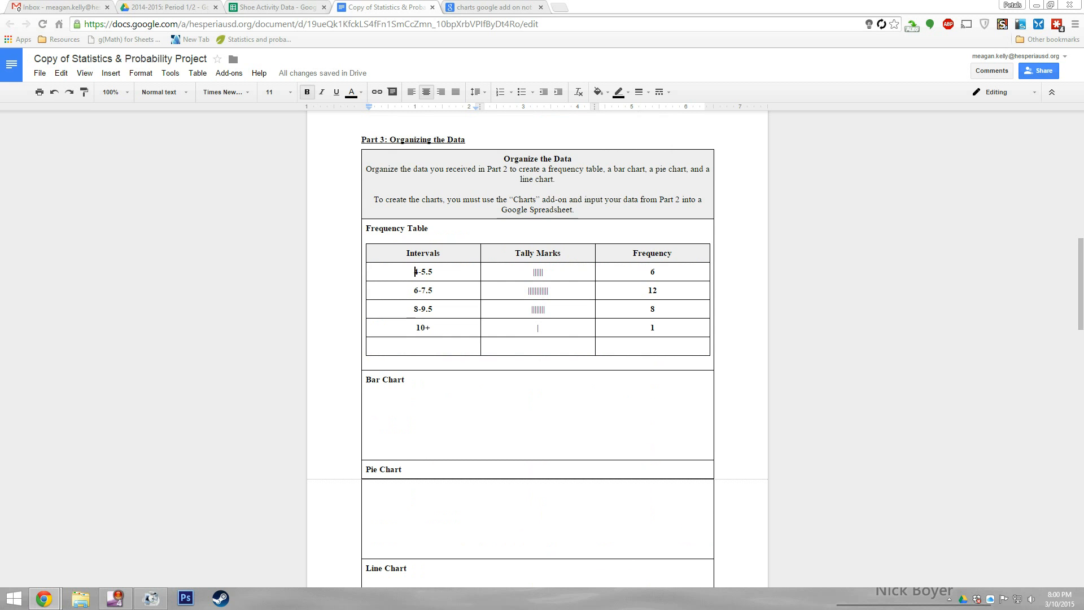
click(368, 399)
scroll(537, 339, down, 1)
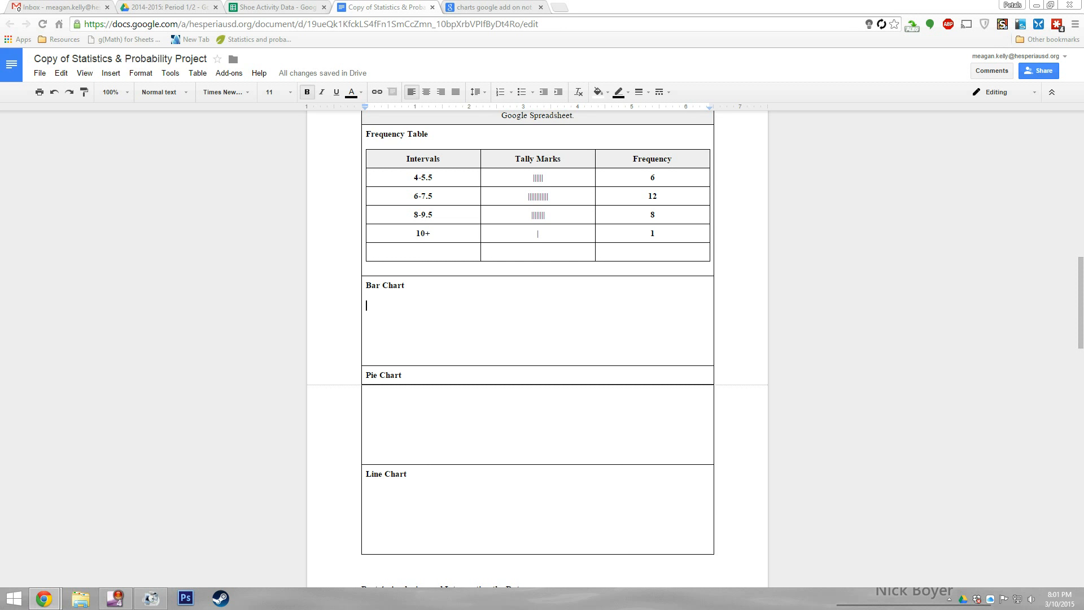
Step: Switch to the Shoe Activity Data spreadsheet and enter the labels Interval in D6 and Frequency in D7
click(269, 7)
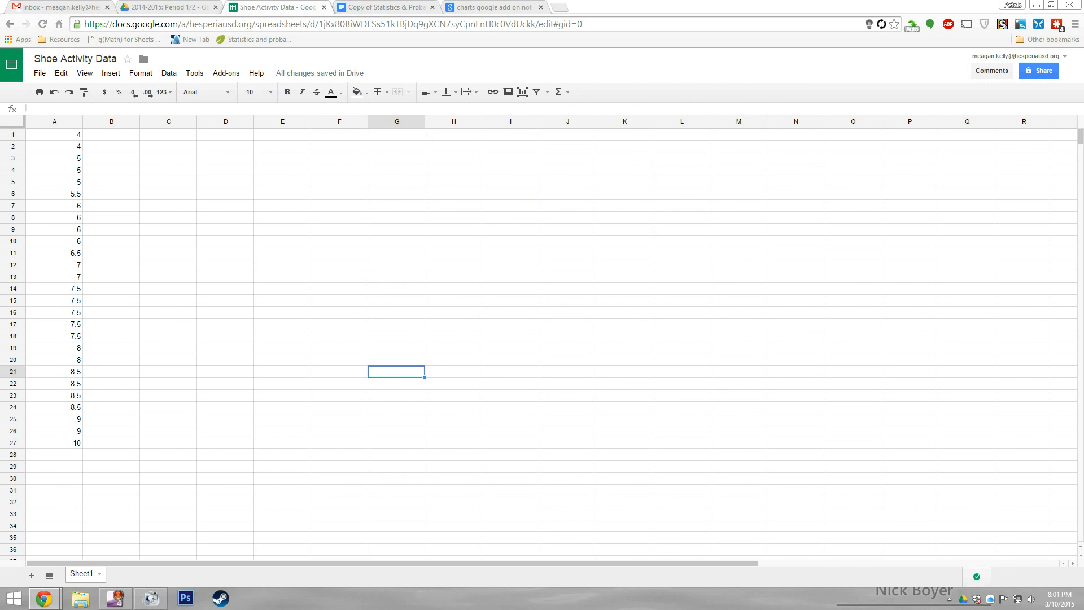
mouse_move(54, 134)
mouse_down()
mouse_move(54, 454)
mouse_move(54, 135)
mouse_up()
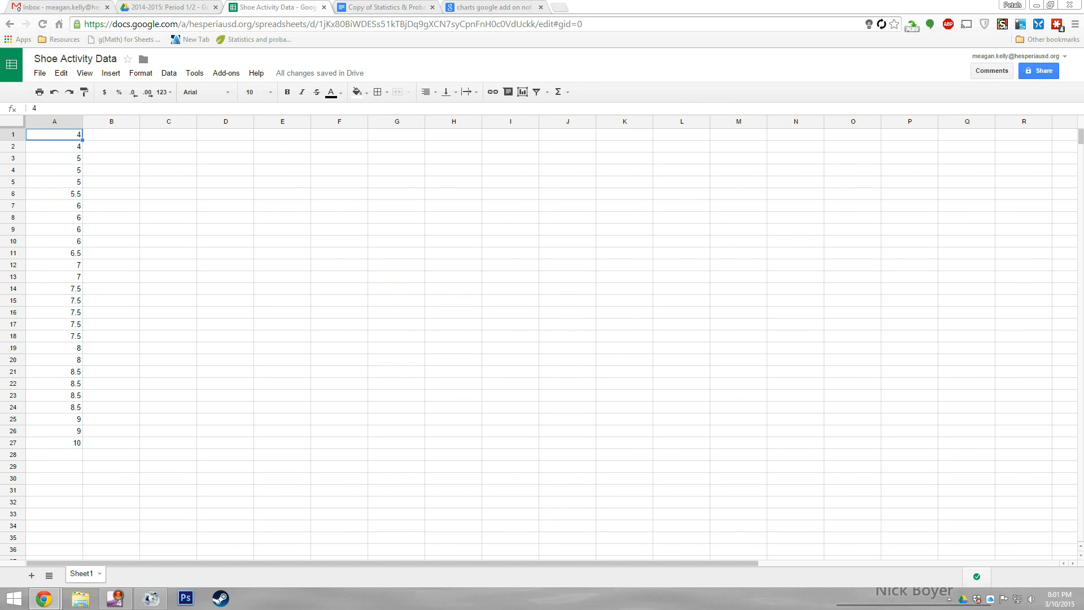
click(168, 146)
click(225, 193)
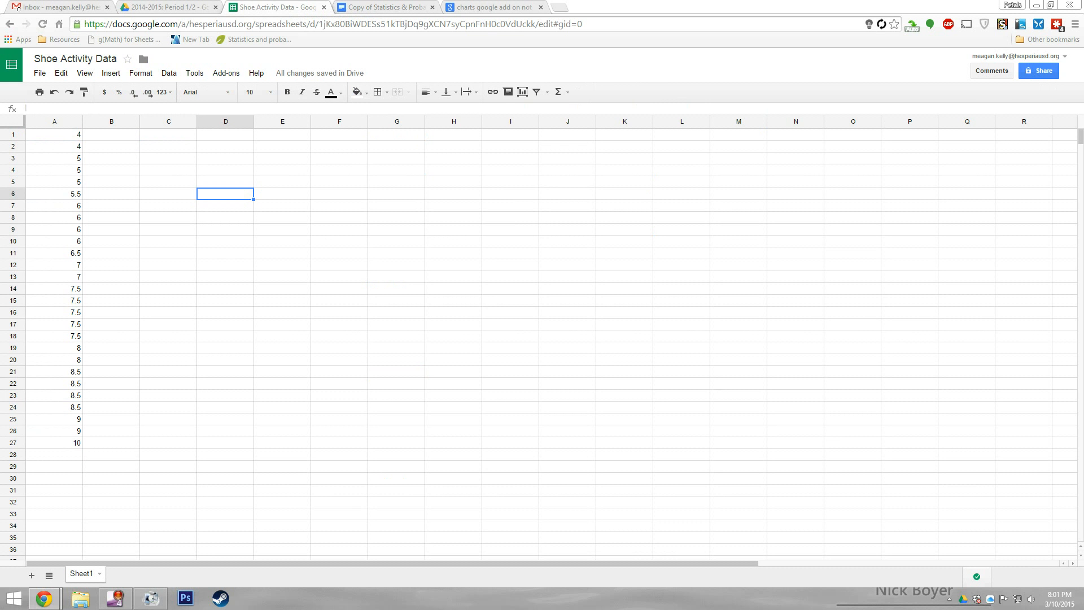
key(ctrl+Tab)
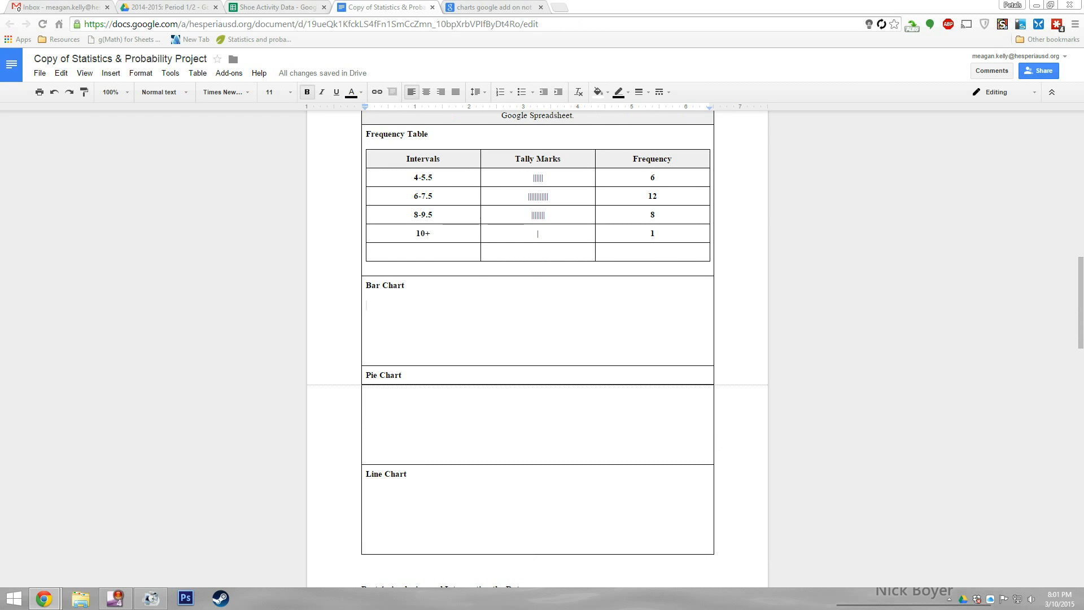
key(ctrl+shift+Tab)
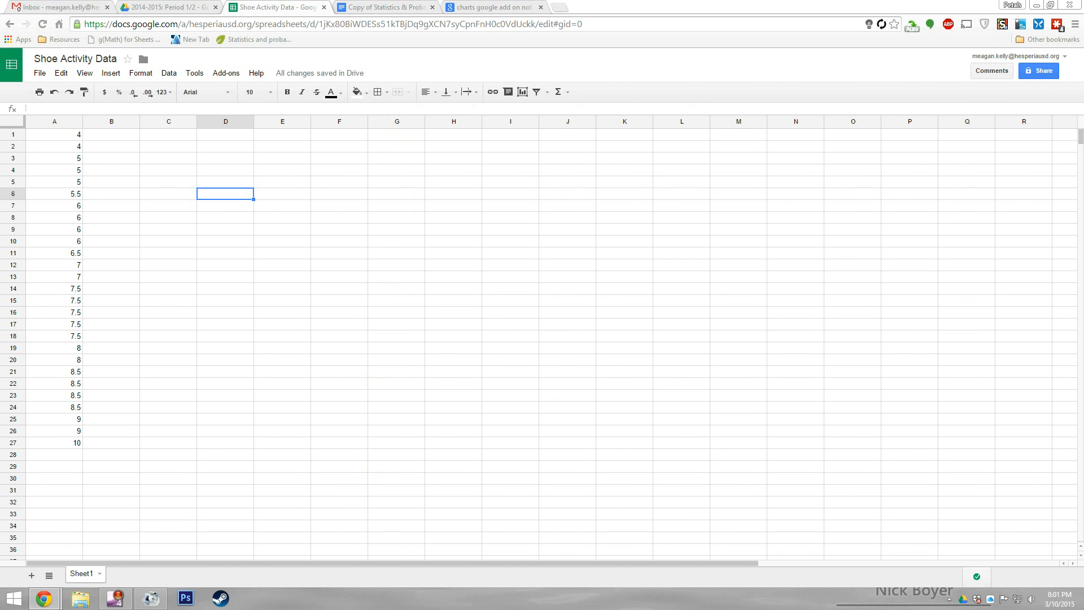
text(Interval)
key(Return)
text(Frequency)
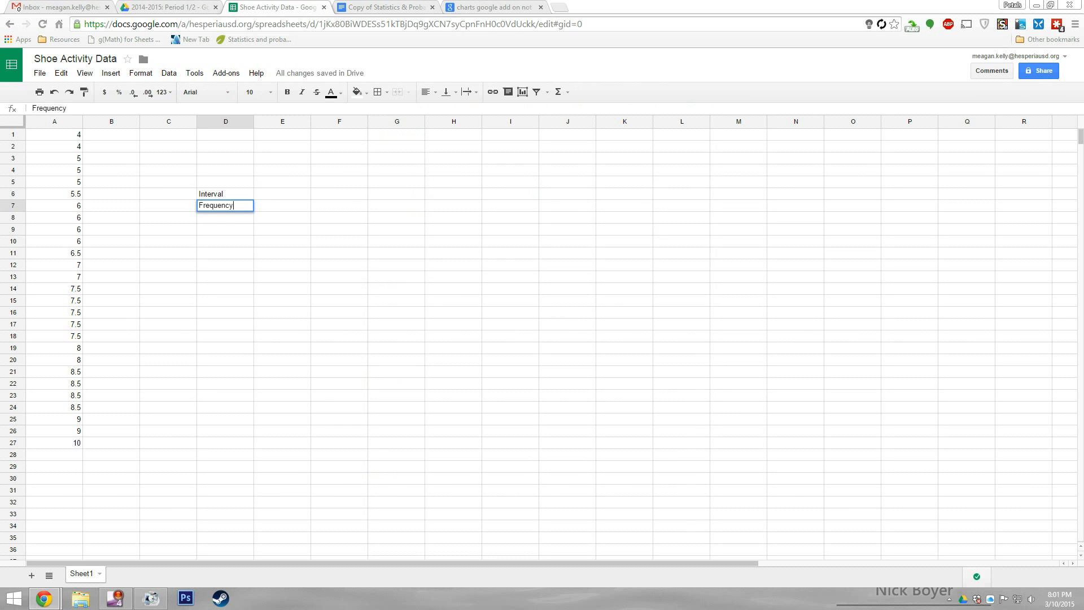
key(Up)
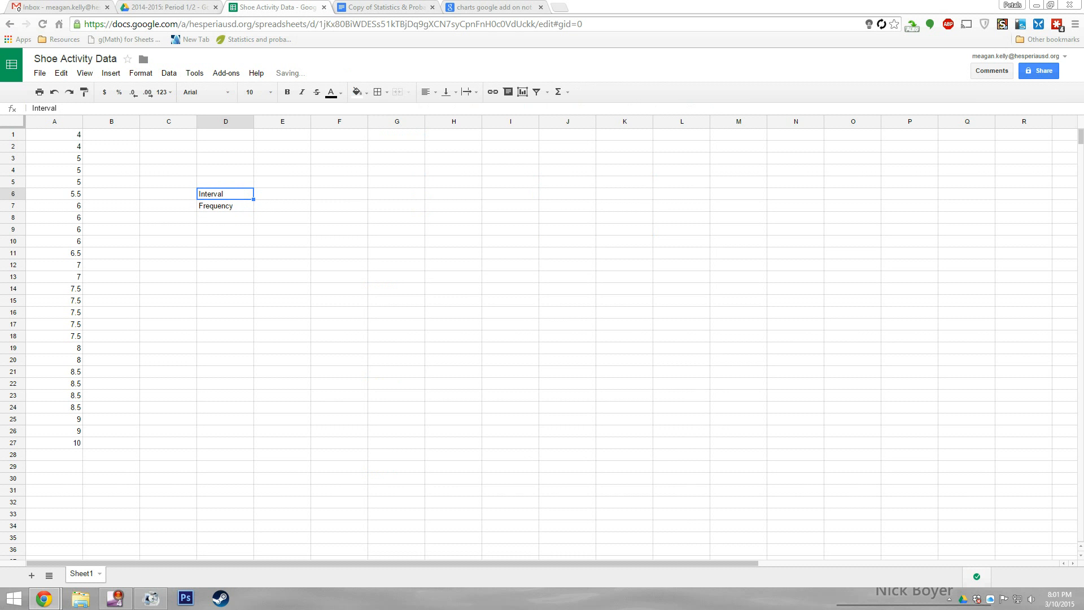
key(Down)
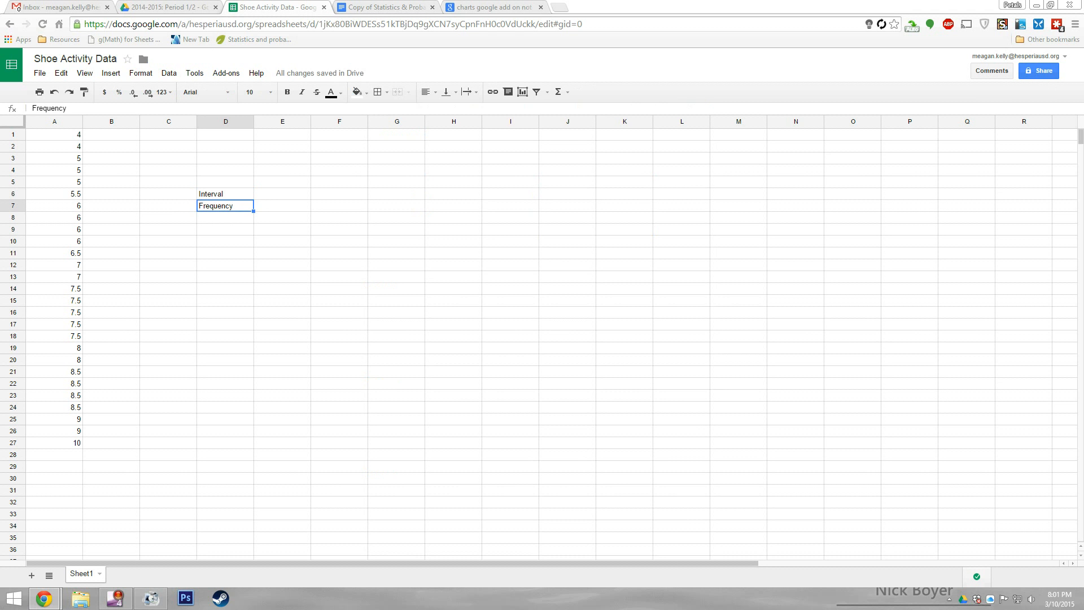
Step: Fill E6:H6 with the intervals 4-5.5, 6-7.5, 8-9.5 and 10+ from the project document's frequency table
key(Right)
key(Up)
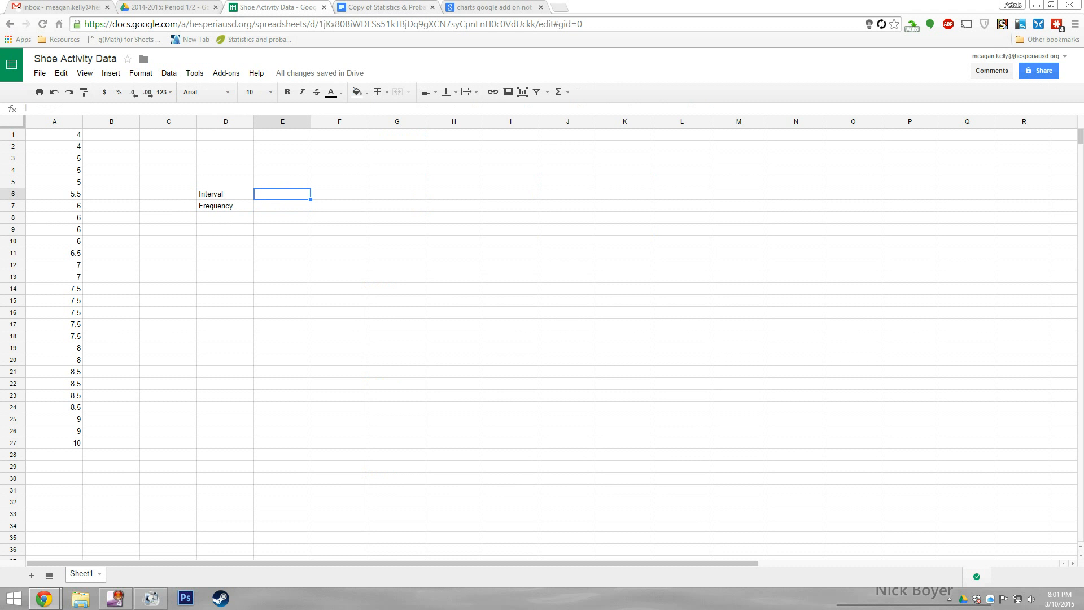
key(ctrl+Tab)
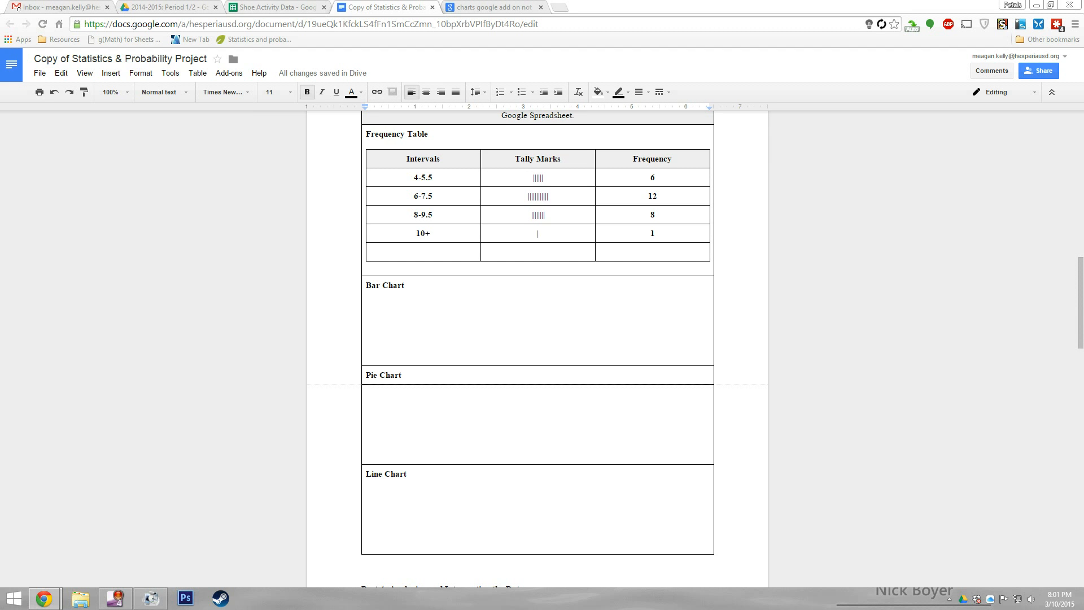
drag(416, 178, 425, 233)
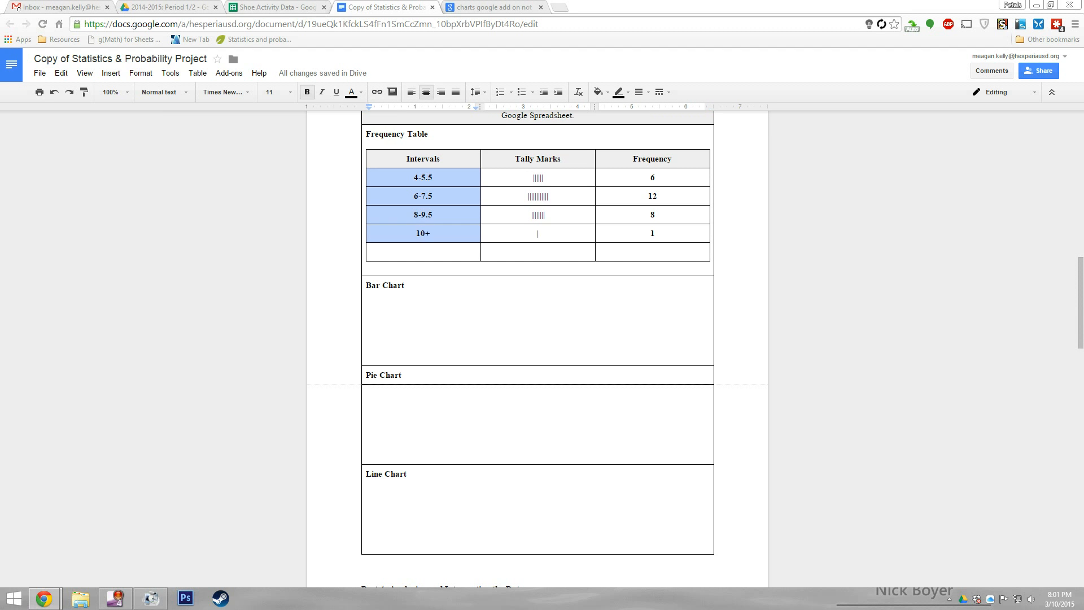
key(ctrl+shift+Tab)
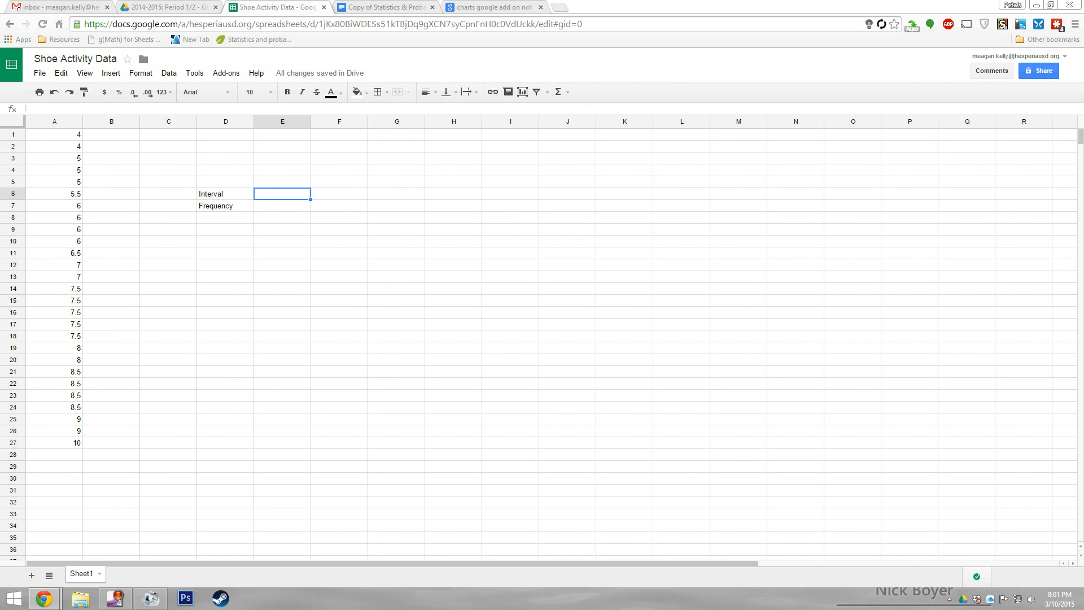
text(4-5.5)
key(Tab)
text(6-7.5)
key(Tab)
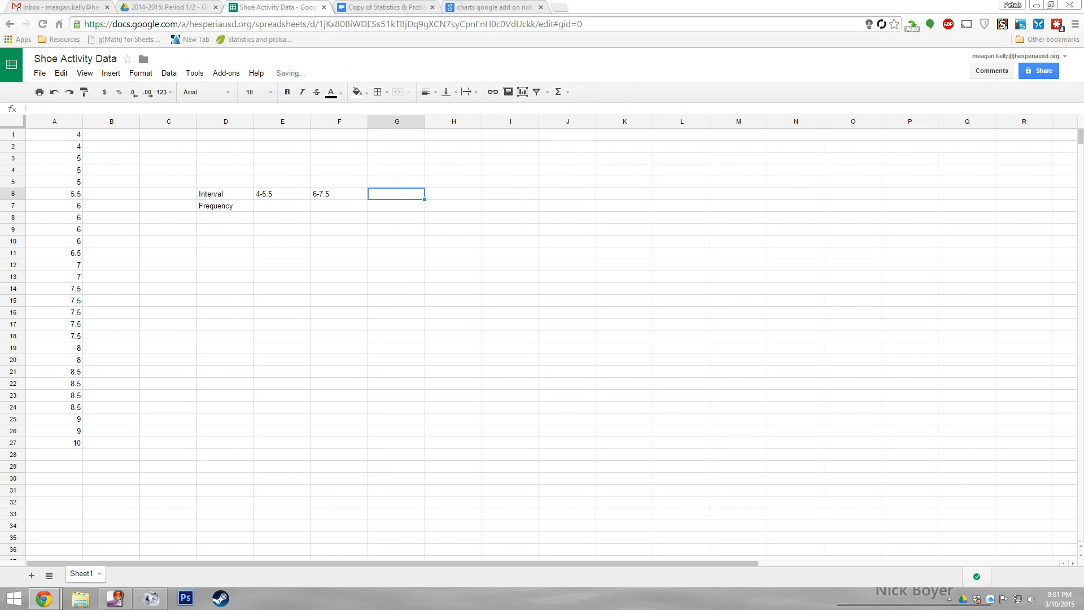
text(8-9.5)
key(Tab)
text(10+)
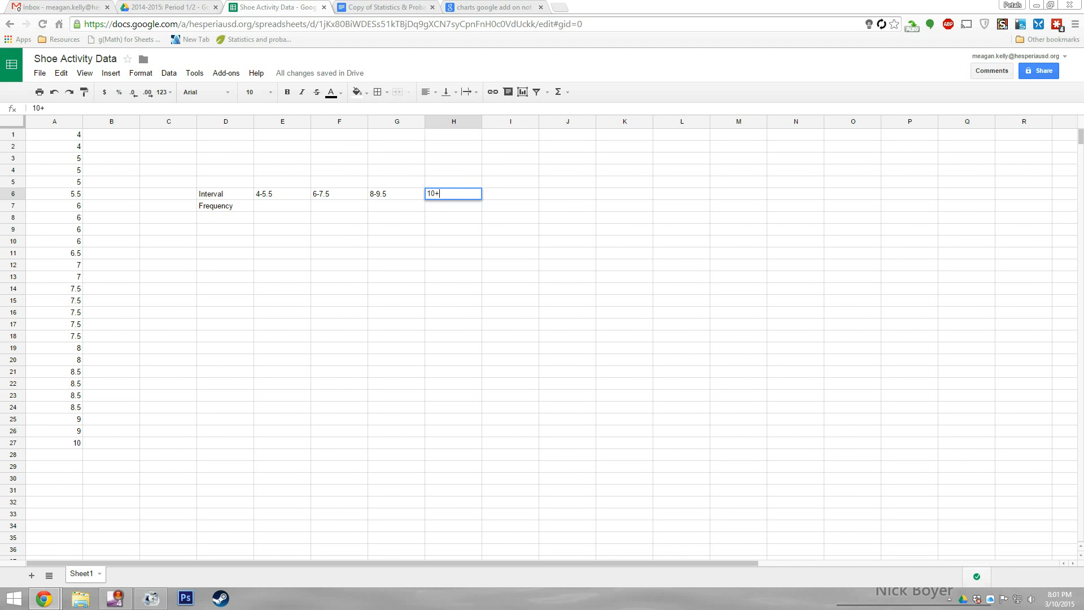
key(Return)
Step: Fill E7:H7 with the matching frequencies 6, 12, 8 and 1 from the project document's frequency table
key(Left)
key(Left)
key(Left)
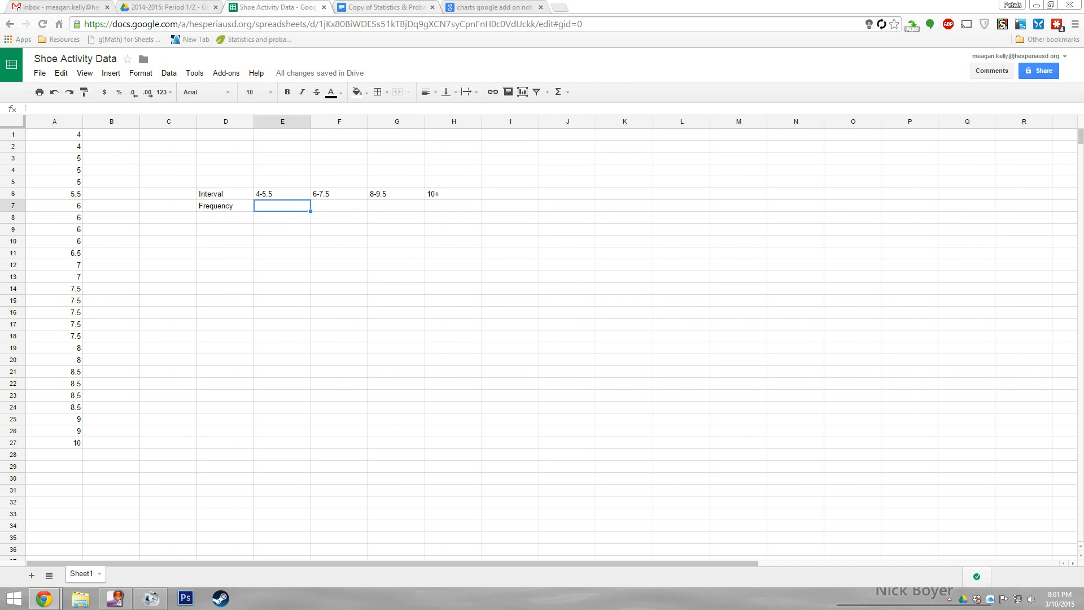
key(ctrl+Tab)
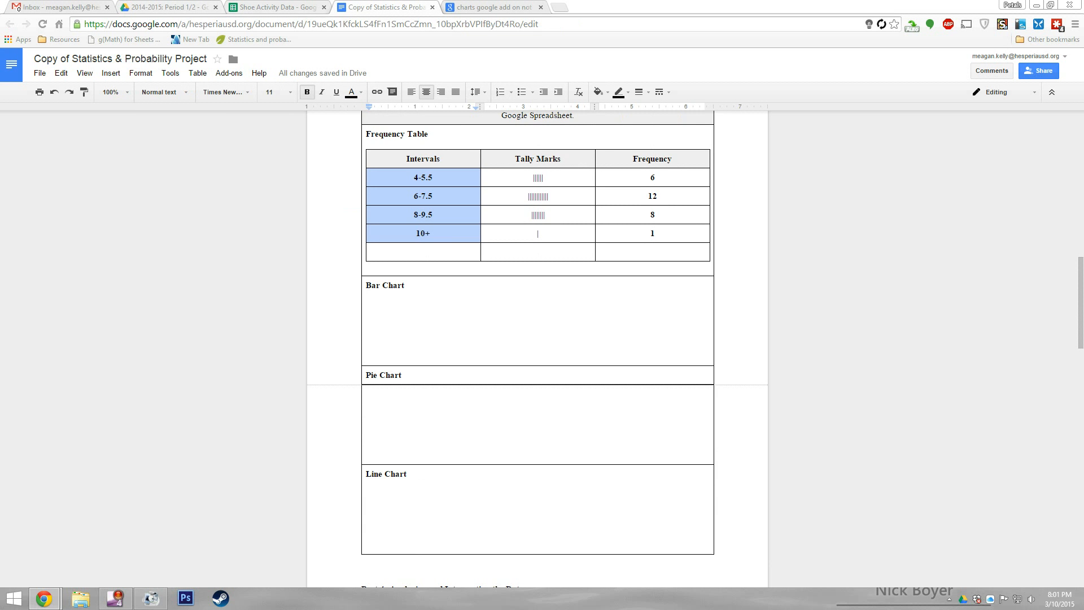
click(168, 7)
key(ctrl+Tab)
text(6)
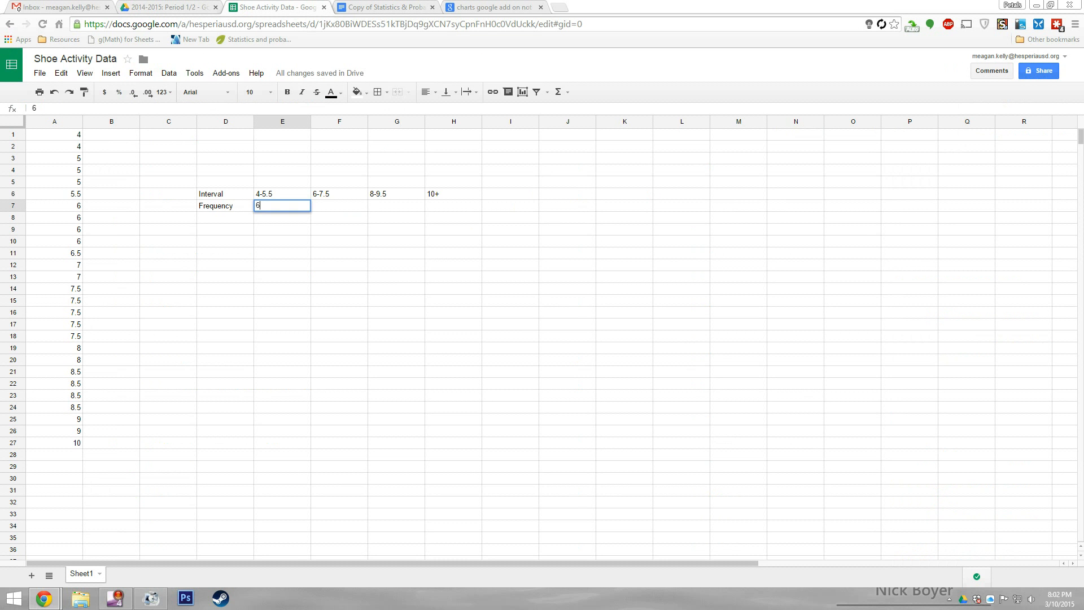
key(Tab)
text(12)
key(Tab)
text(8)
key(Tab)
text(1)
key(Tab)
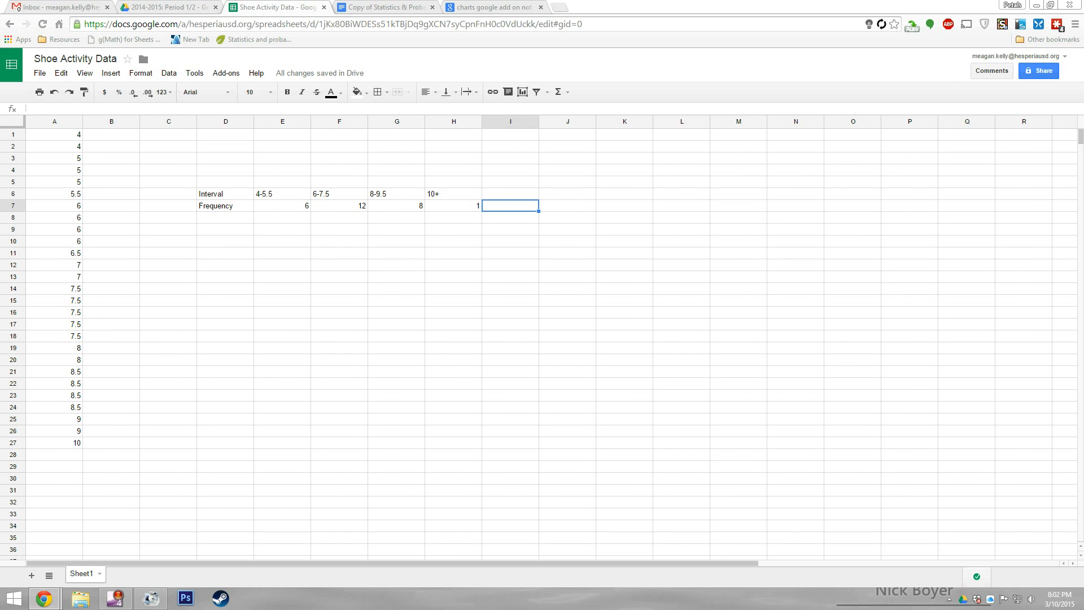
Step: Start a new chart from the interval and frequency range D6:H7, moving the chart editor higher on the sheet
key(ctrl+Tab)
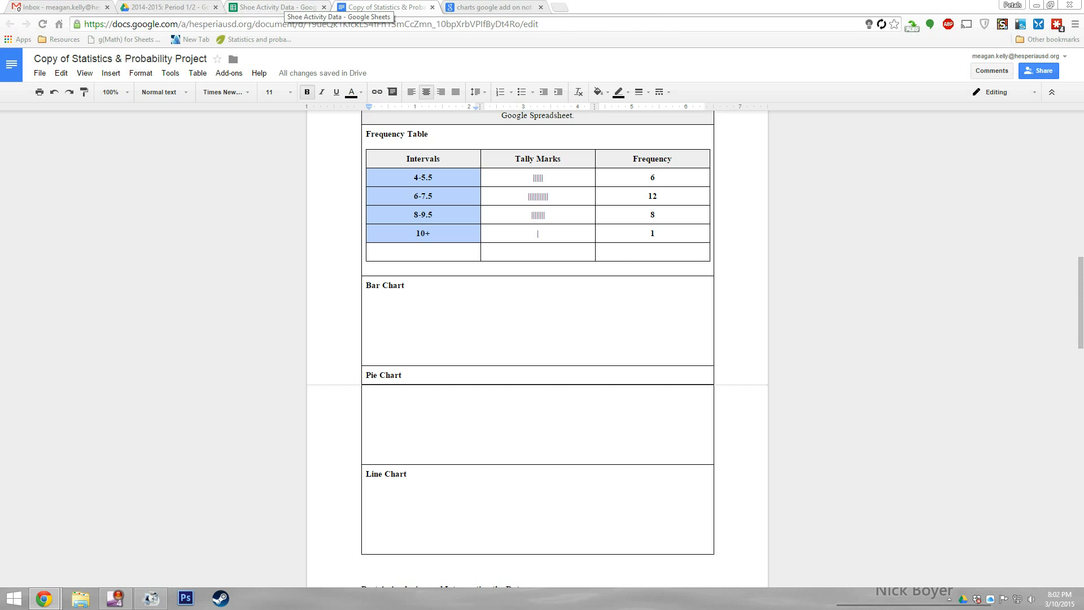
click(277, 6)
drag(226, 193, 455, 206)
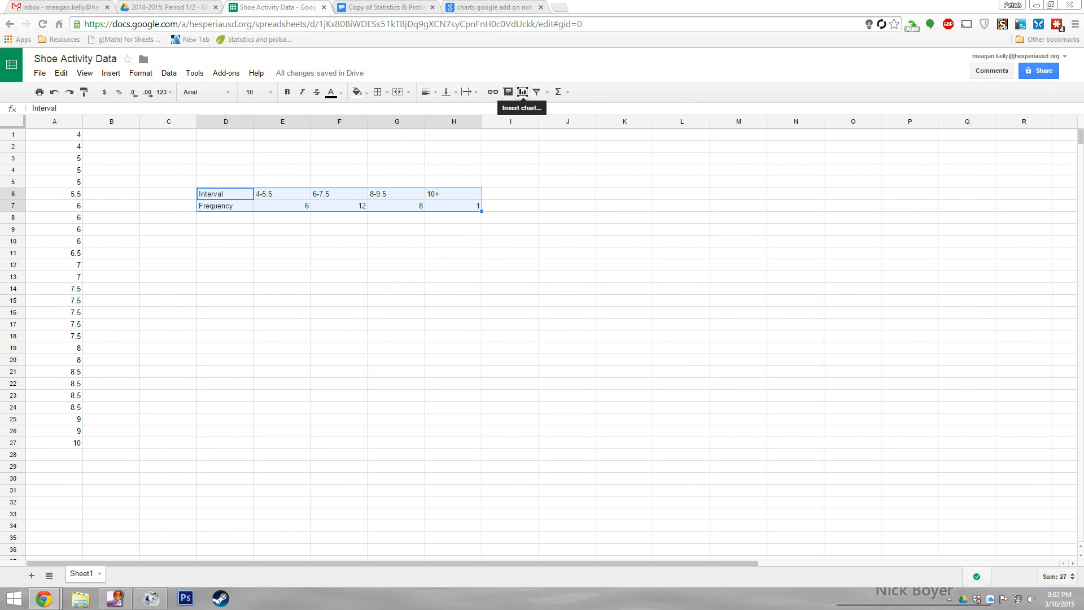
click(523, 91)
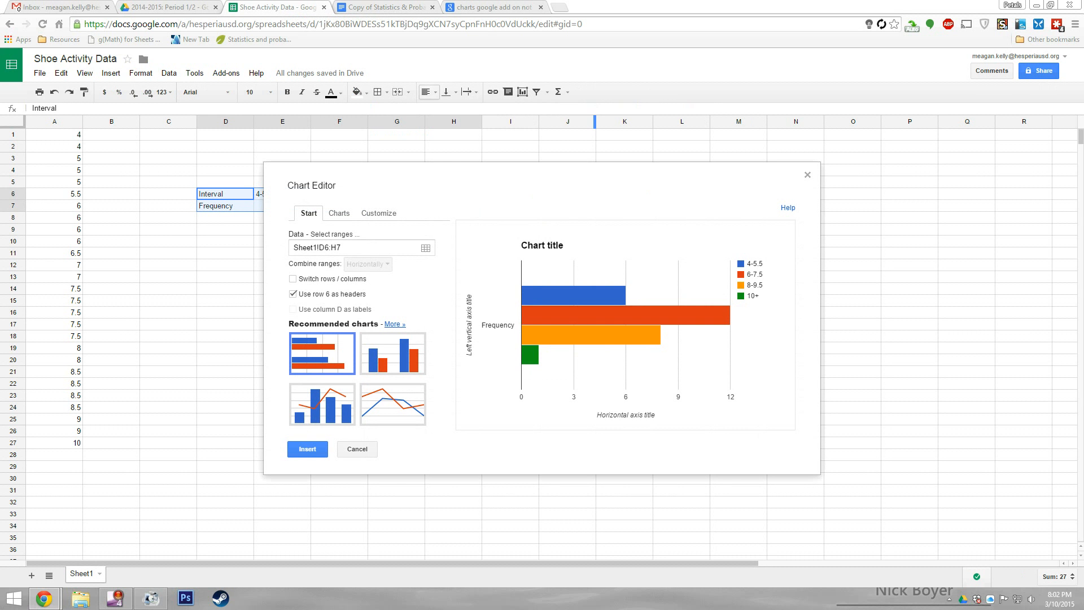
drag(395, 183, 379, 143)
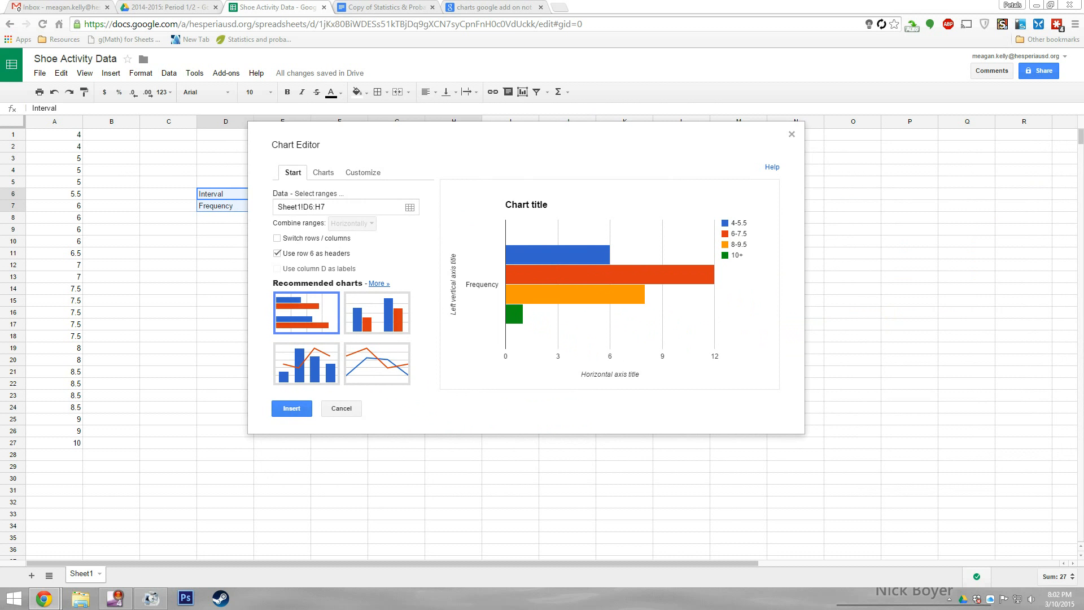
Step: Check the chart boxes required in the project document, and insert a column chart of the frequencies into the spreadsheet
click(386, 8)
click(367, 325)
click(367, 415)
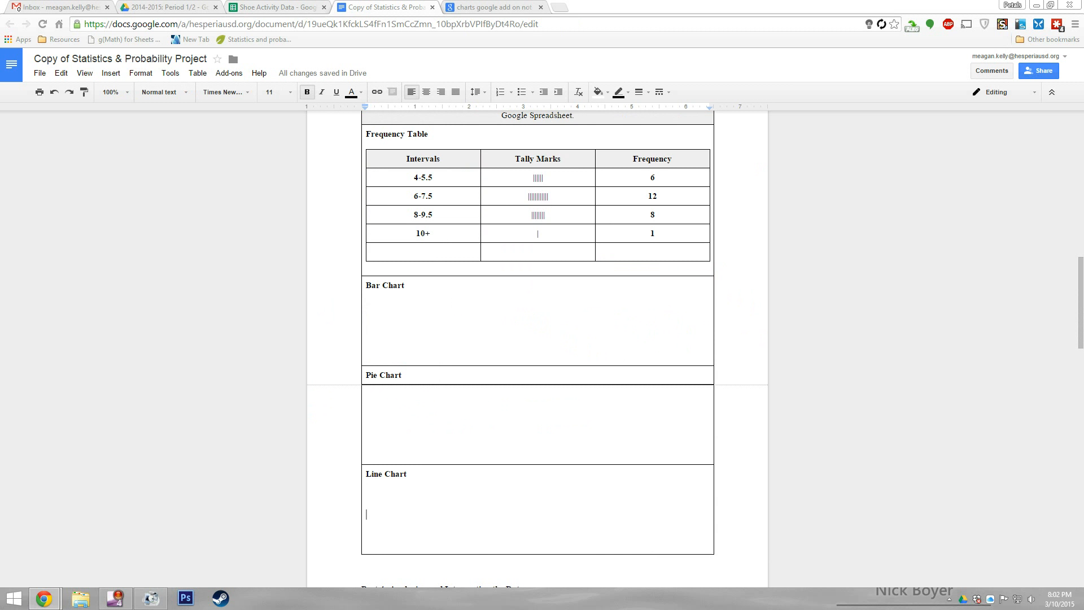
click(277, 7)
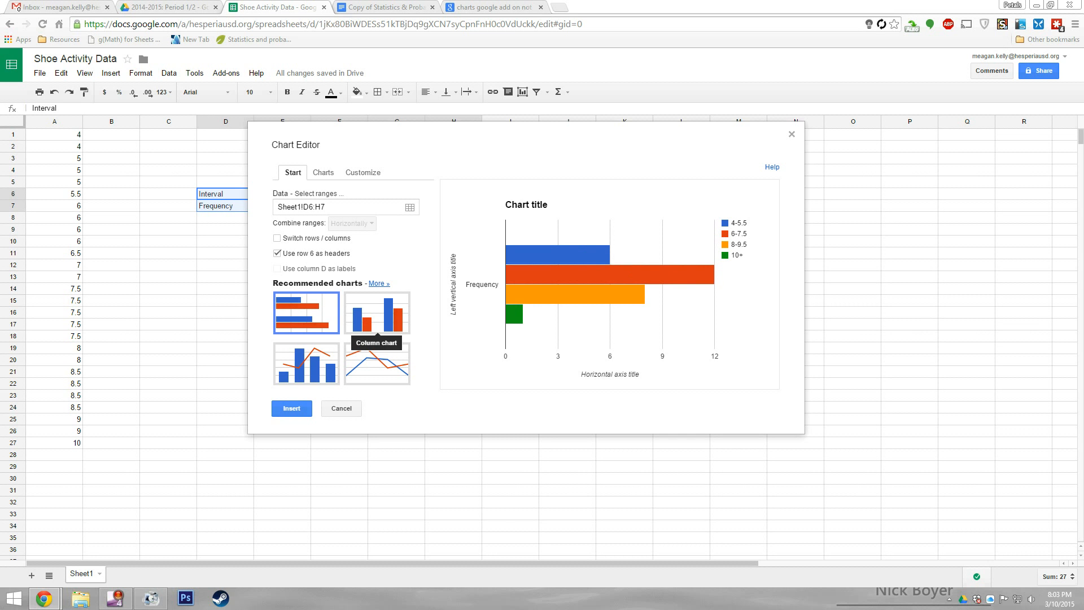
click(376, 327)
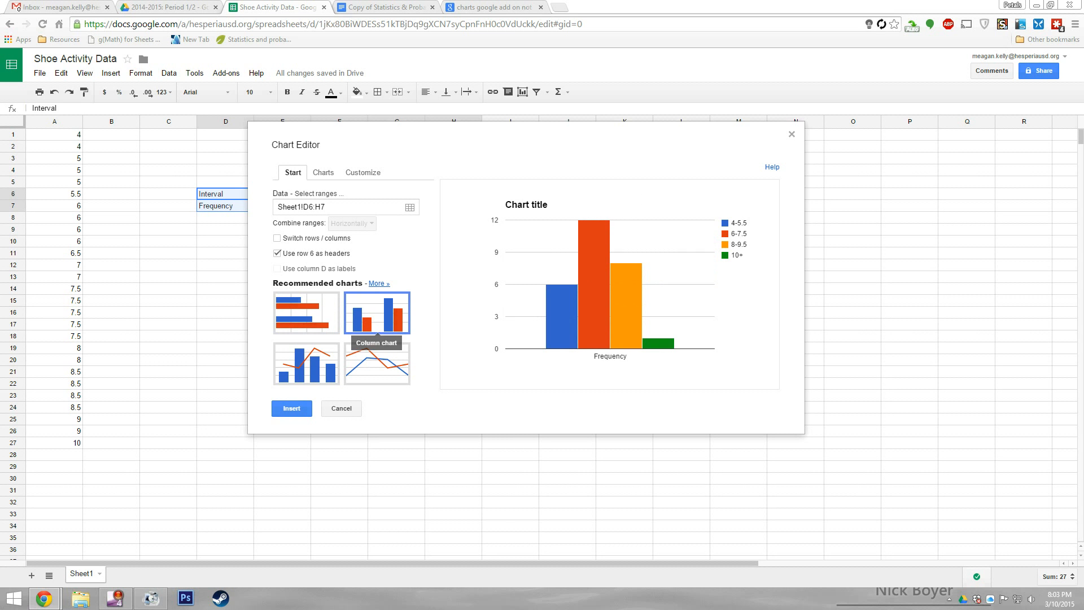
click(291, 409)
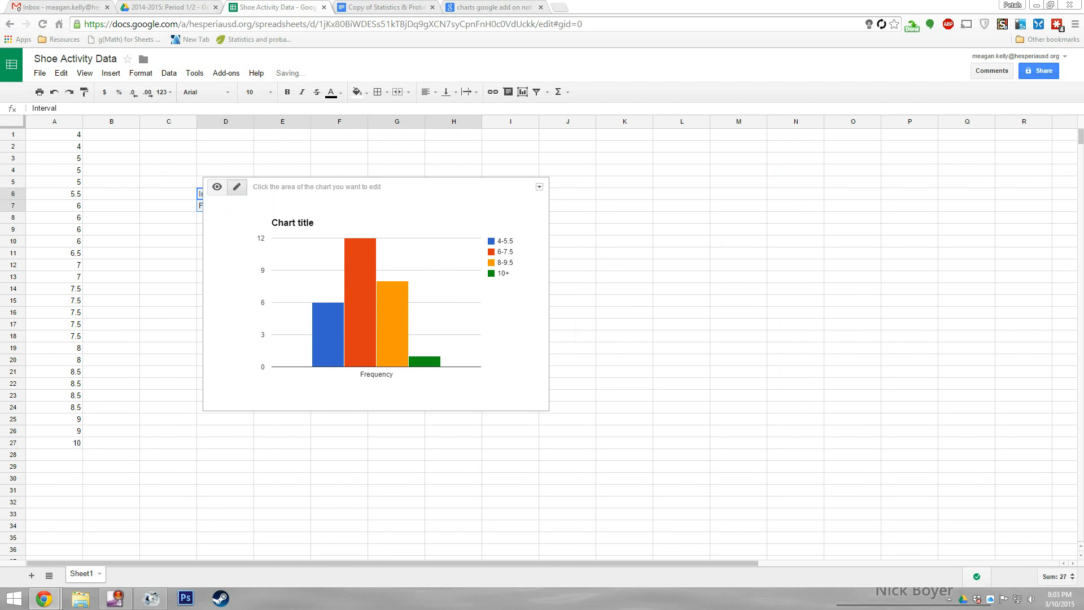
Step: View the Bar Chart section of the project document and return to the spreadsheet's column chart
click(511, 316)
key(ctrl+Tab)
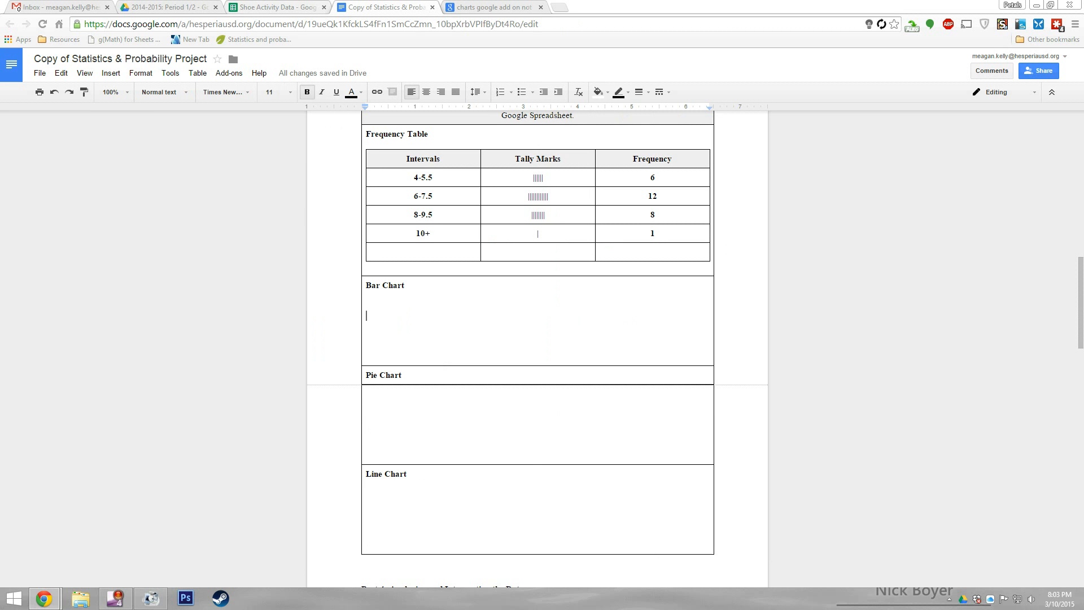
key(ctrl+shift+Tab)
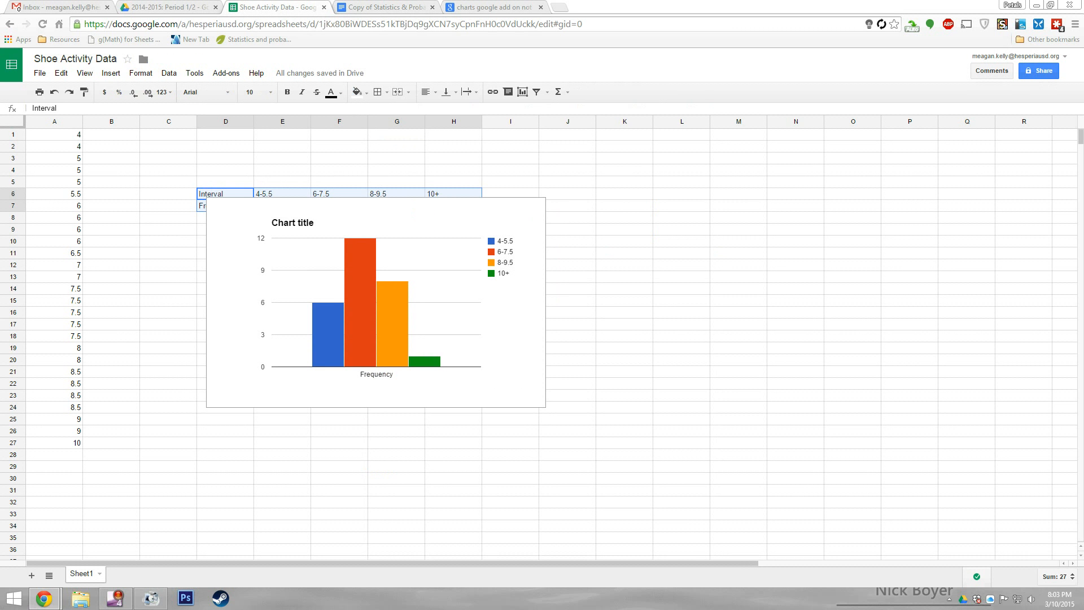
Step: Copy the column chart from the spreadsheet and paste it under the Bar Chart heading in the project document
click(480, 215)
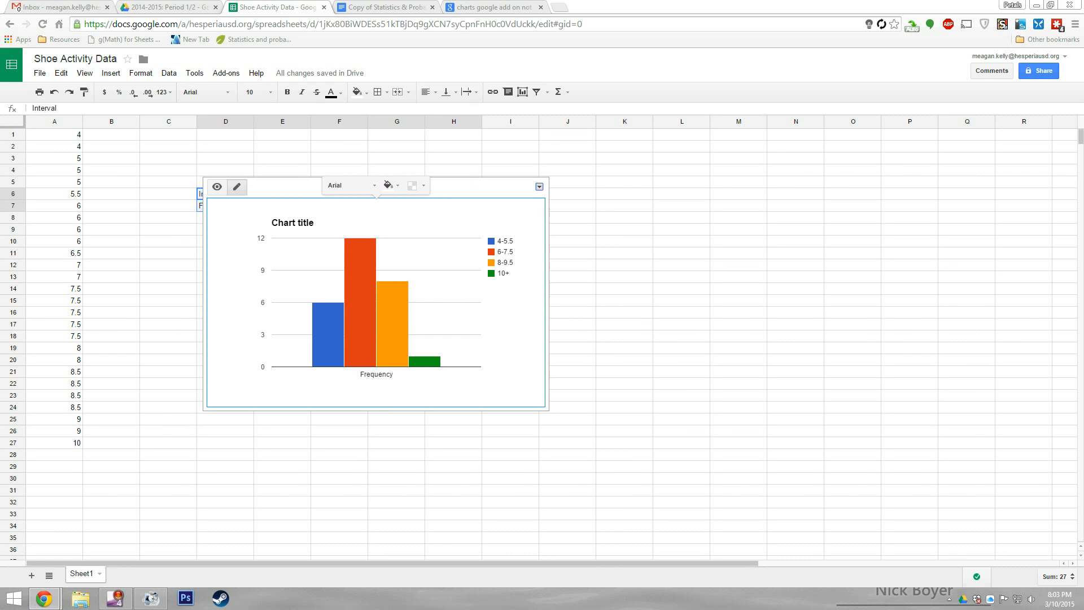
click(539, 186)
click(467, 263)
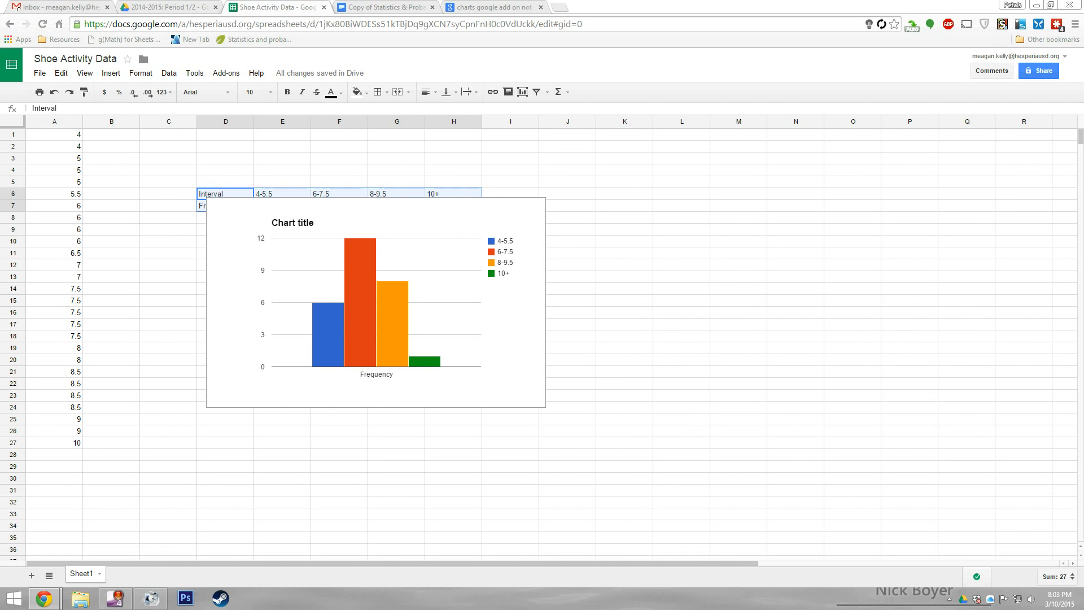
click(386, 8)
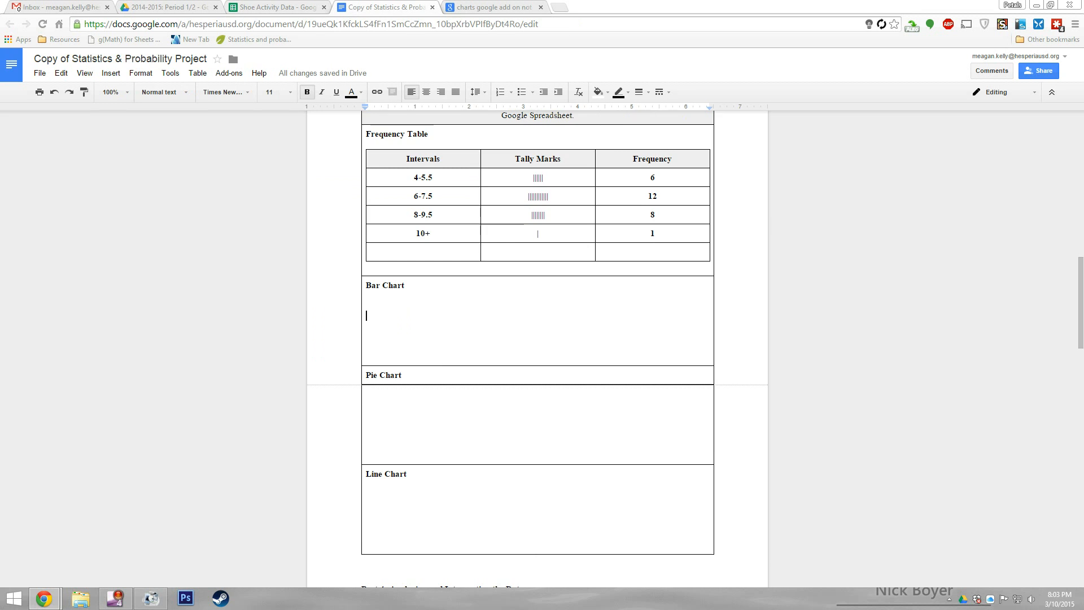
drag(390, 315, 390, 305)
click(367, 296)
right_click(405, 292)
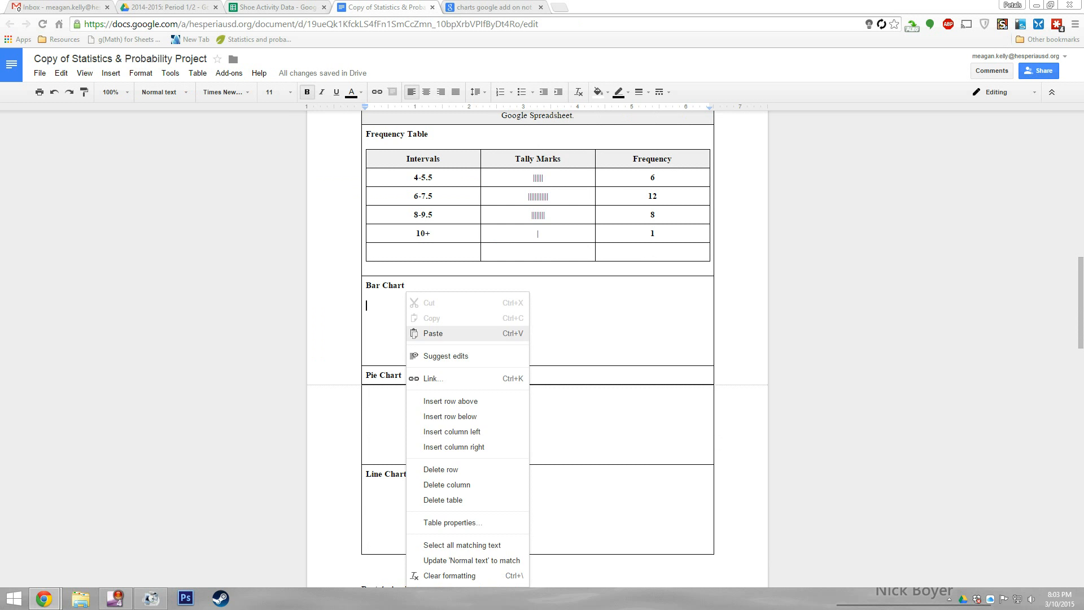
click(407, 333)
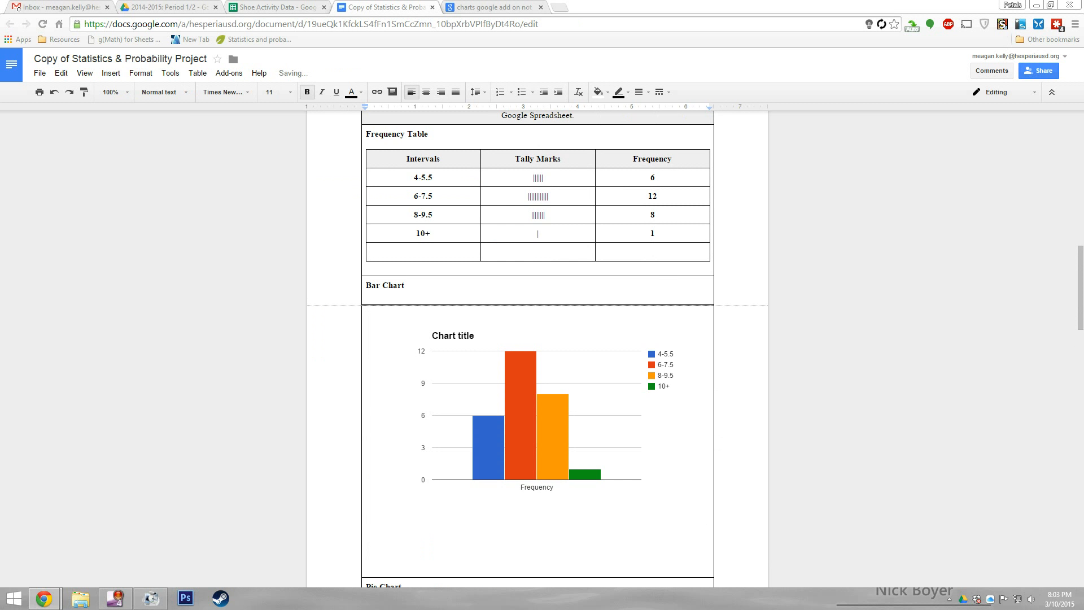
Step: Delete the blank lines below and above the pasted column chart in the Bar Chart section
scroll(537, 339, down, 2)
click(366, 464)
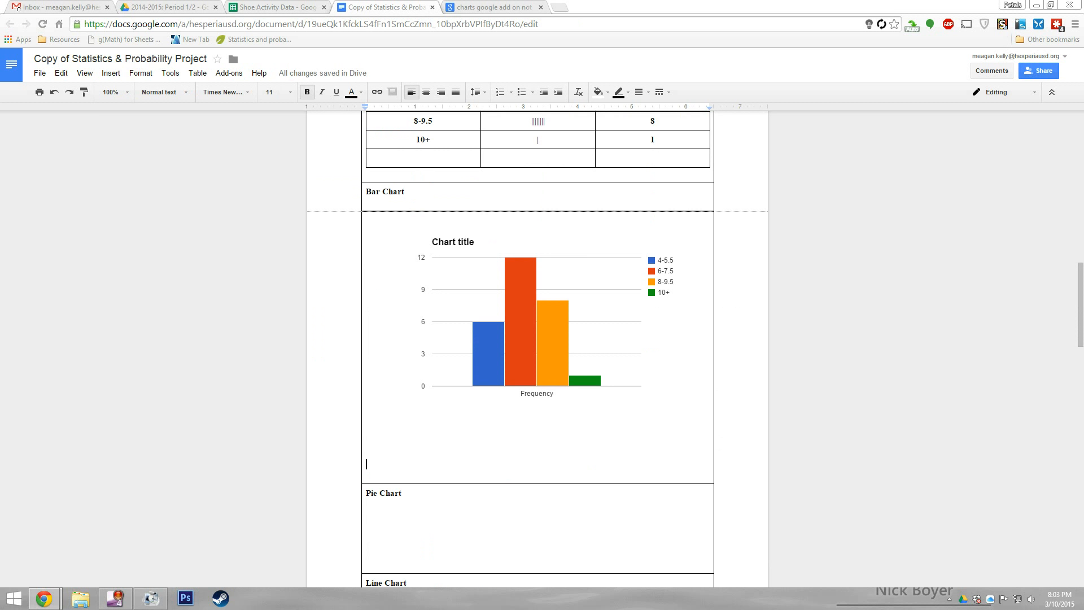
key(BackSpace)
key(BackSpace)
key(BackSpace)
key(BackSpace)
scroll(536, 339, down, 2)
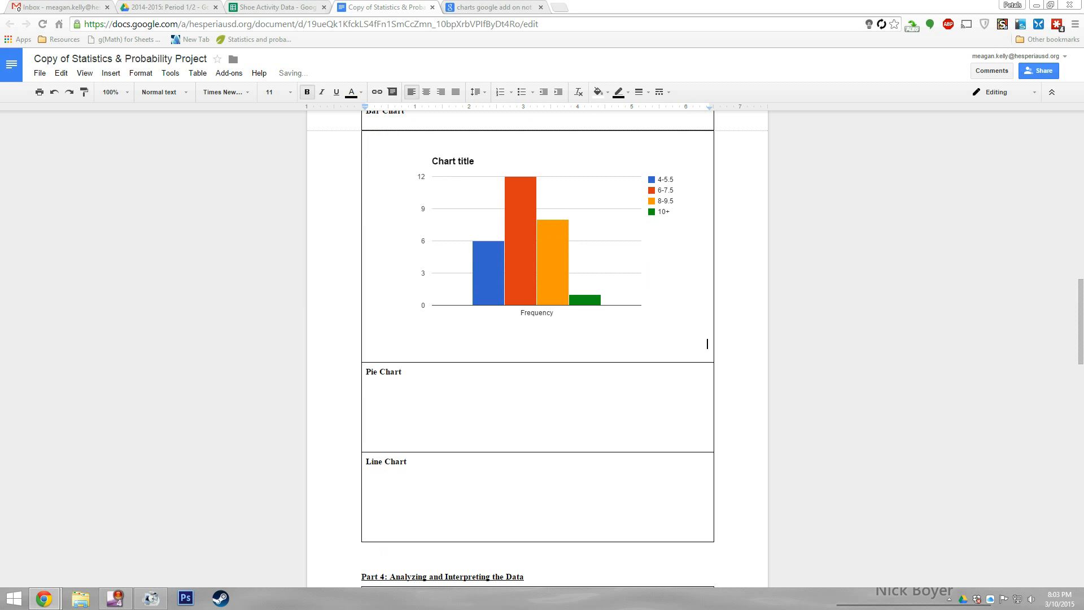
scroll(537, 339, up, 4)
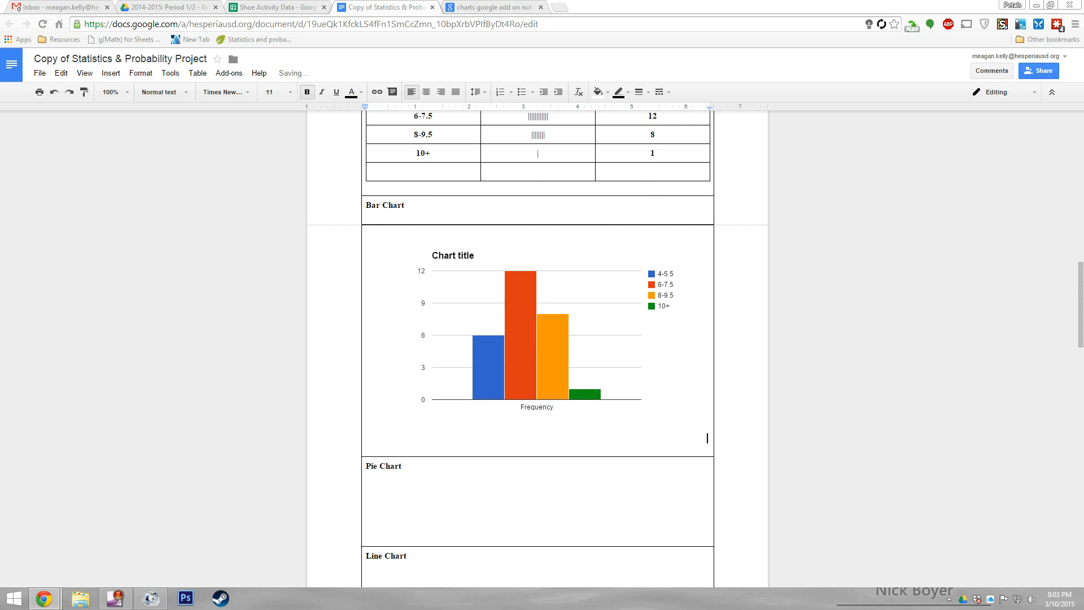
click(368, 308)
key(BackSpace)
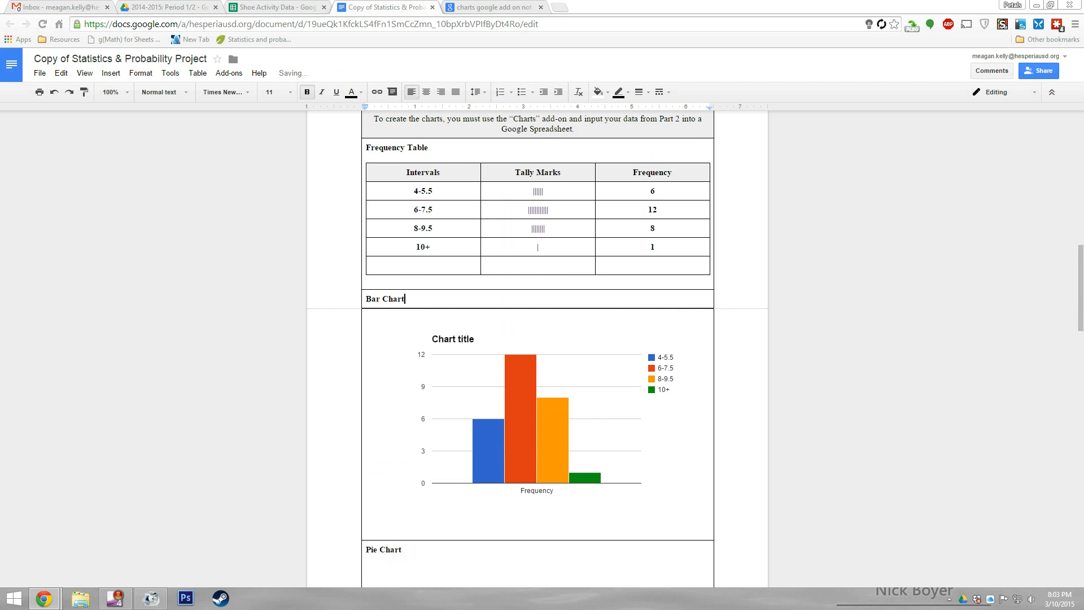
Step: Center the column chart in its section and place the text cursor under the Pie Chart heading
click(536, 419)
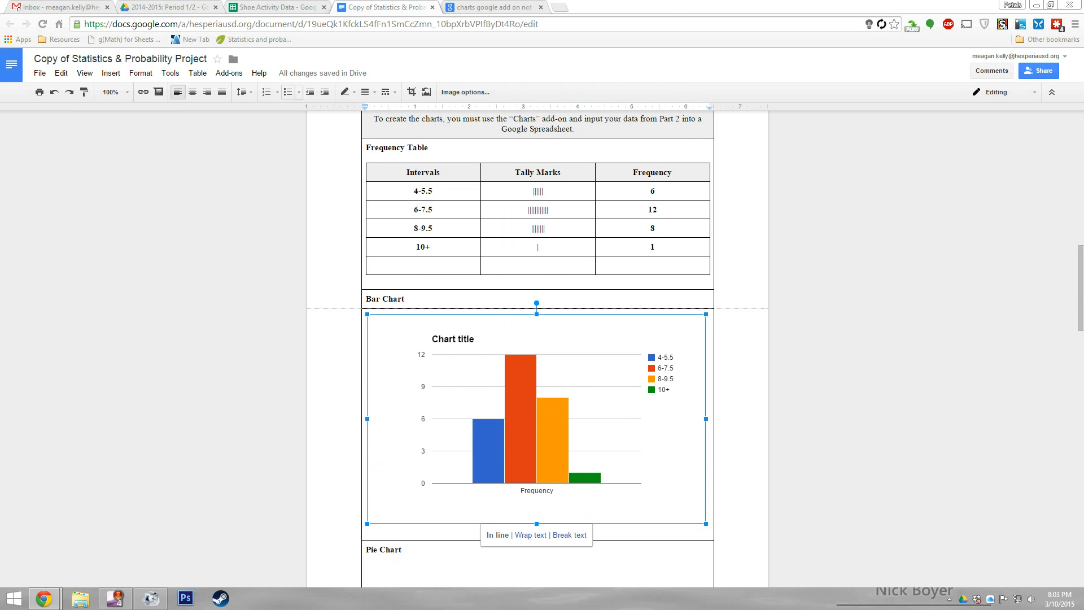
click(193, 92)
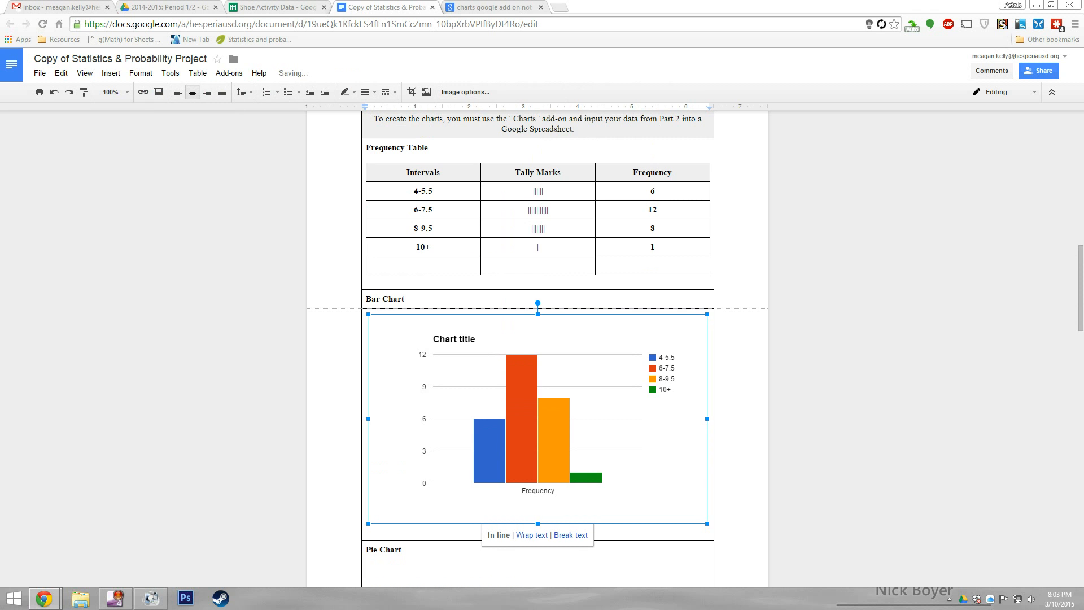
scroll(538, 350, down, 2)
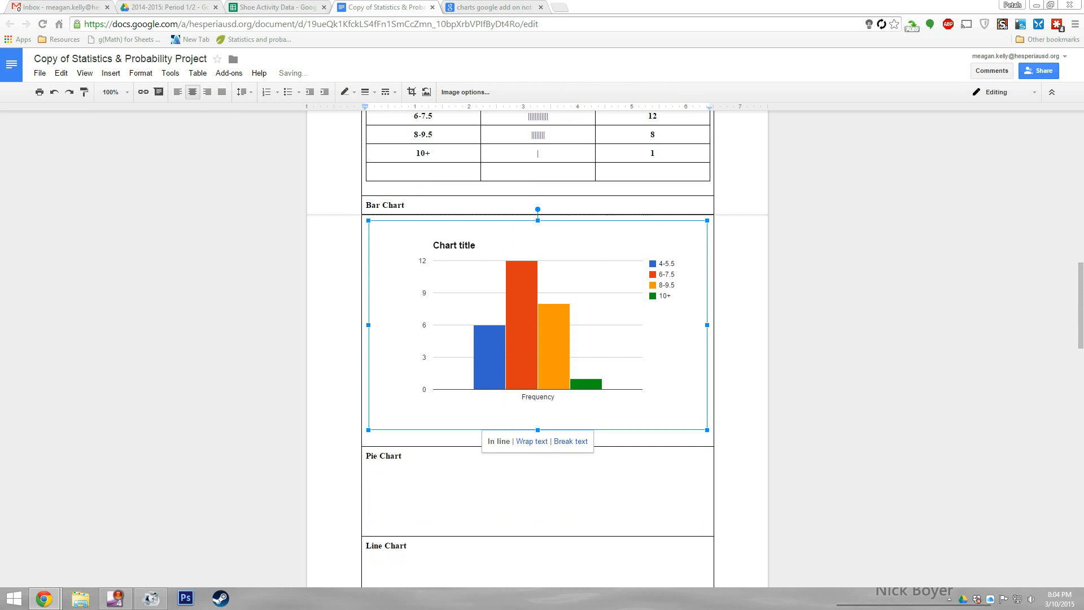
click(369, 476)
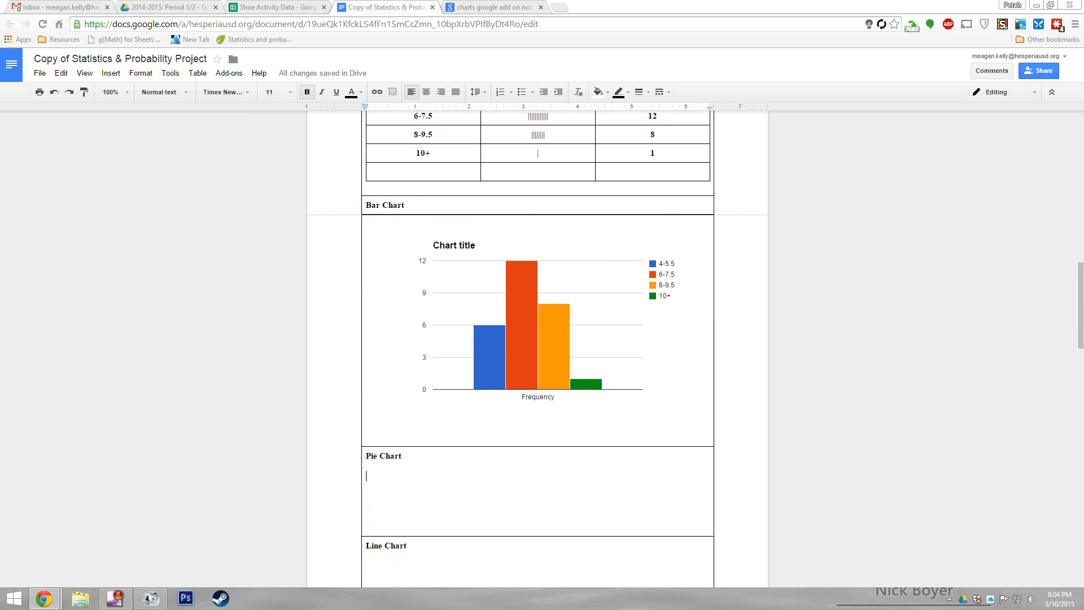
scroll(538, 350, down, 2)
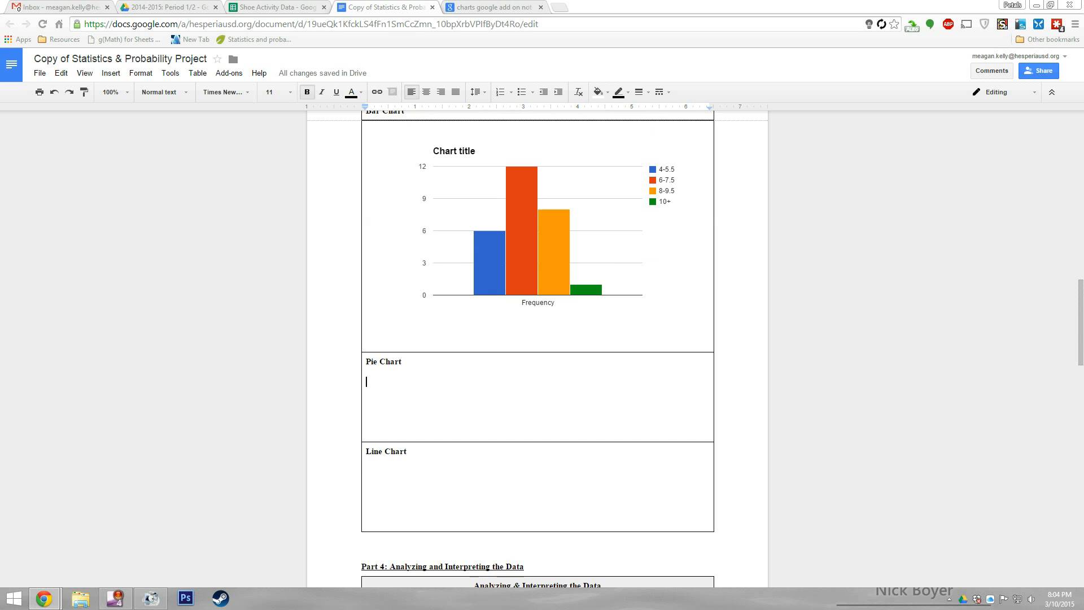
Step: Return to the Shoe Activity Data spreadsheet and delete the column chart
key(ctrl+shift+Tab)
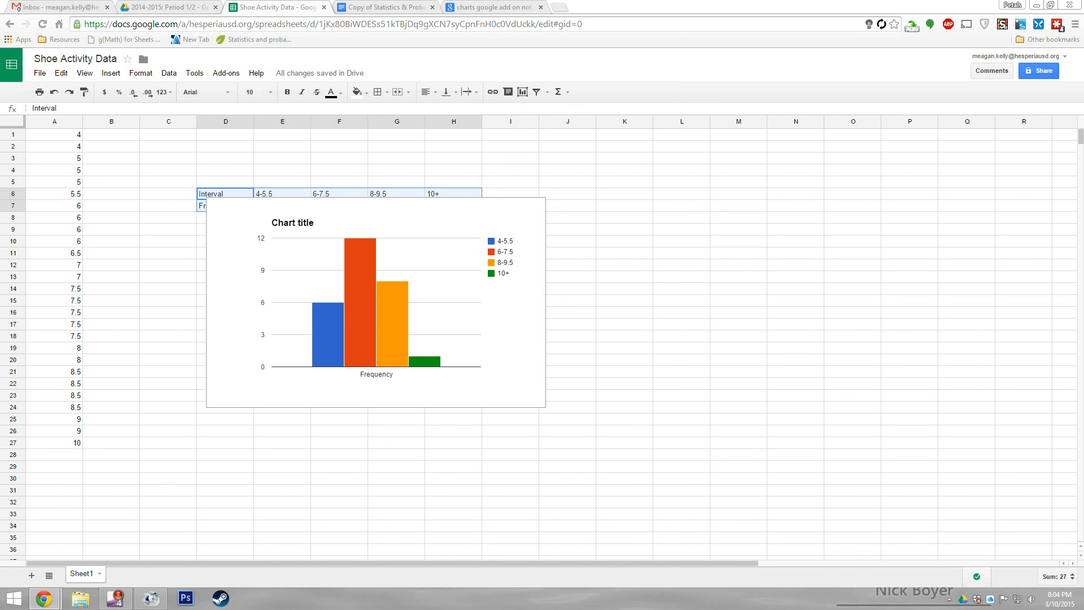
click(509, 217)
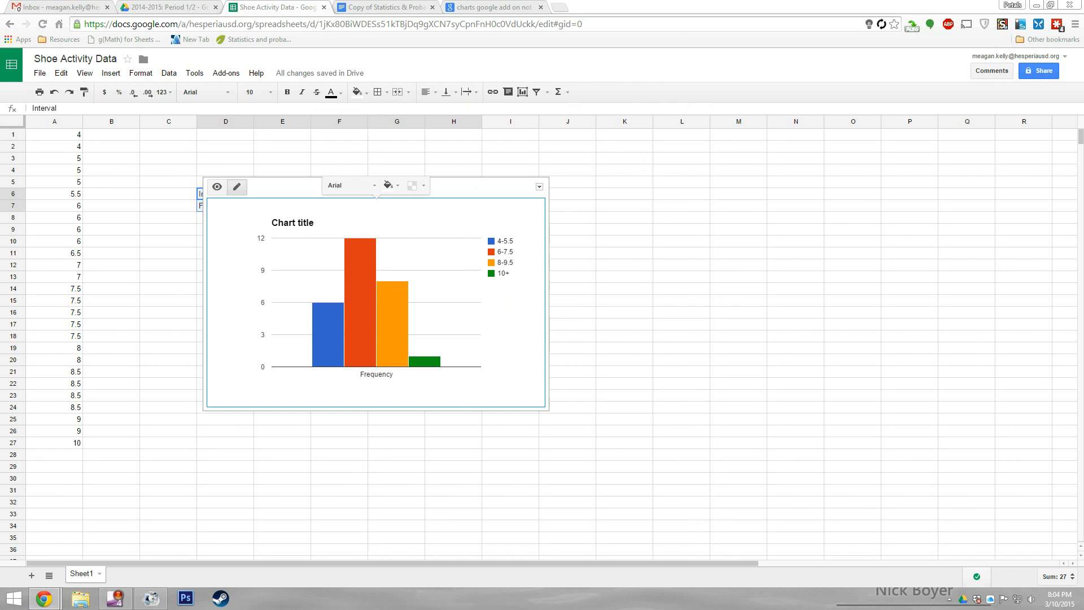
click(539, 187)
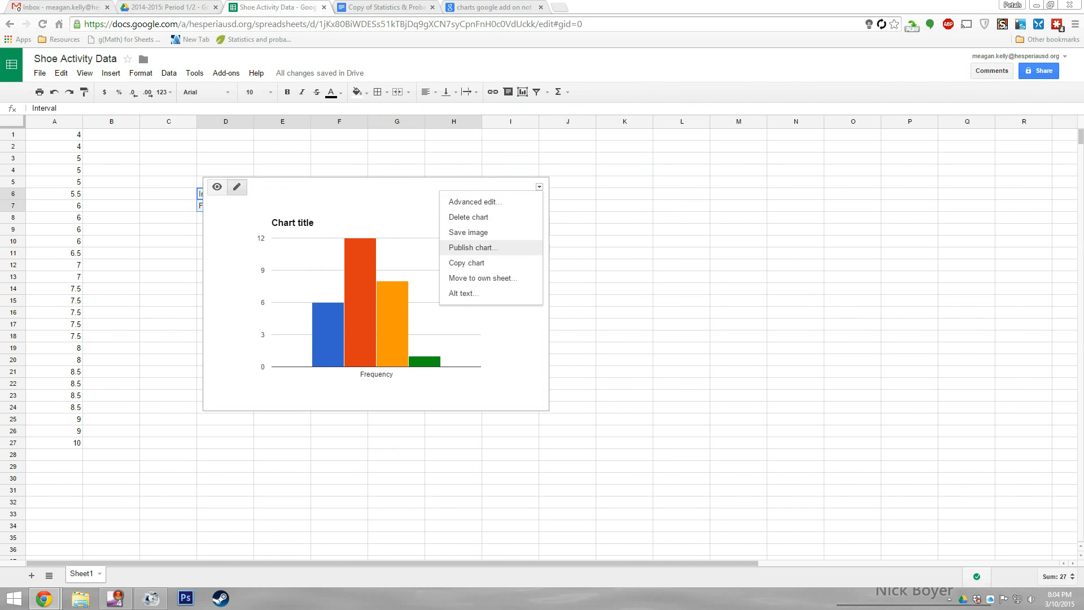
click(469, 217)
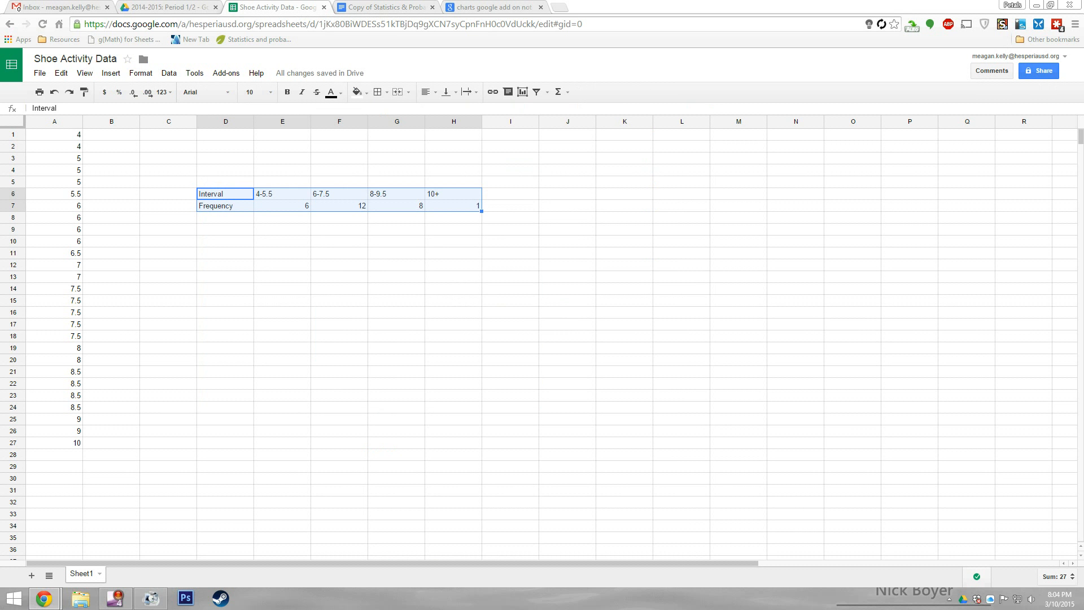
Step: Start a new chart from D6:H7, checking the remaining chart sections in the project document
click(523, 92)
click(388, 7)
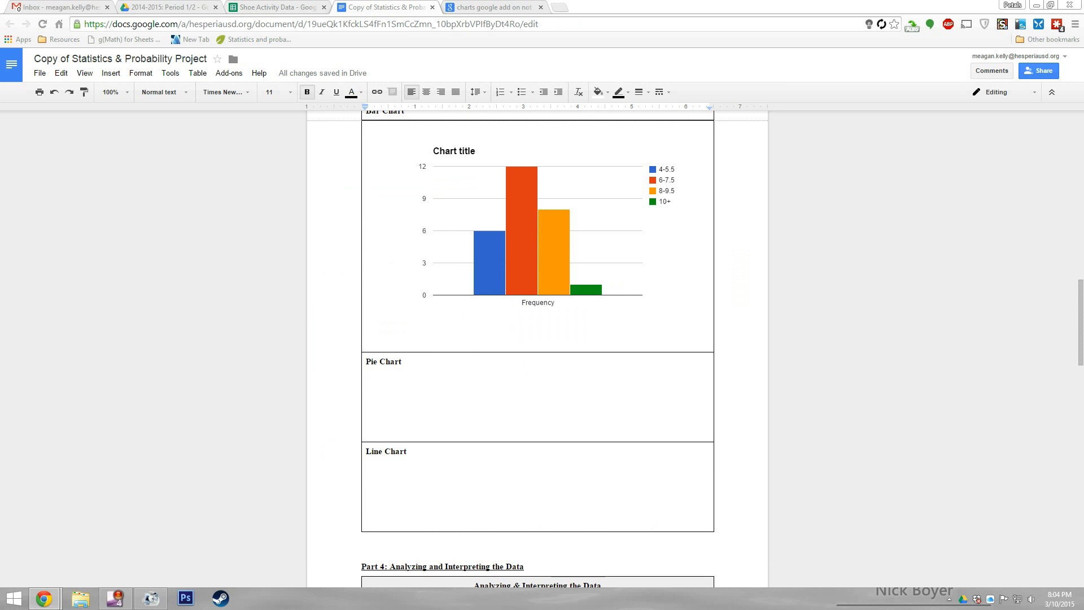
click(274, 7)
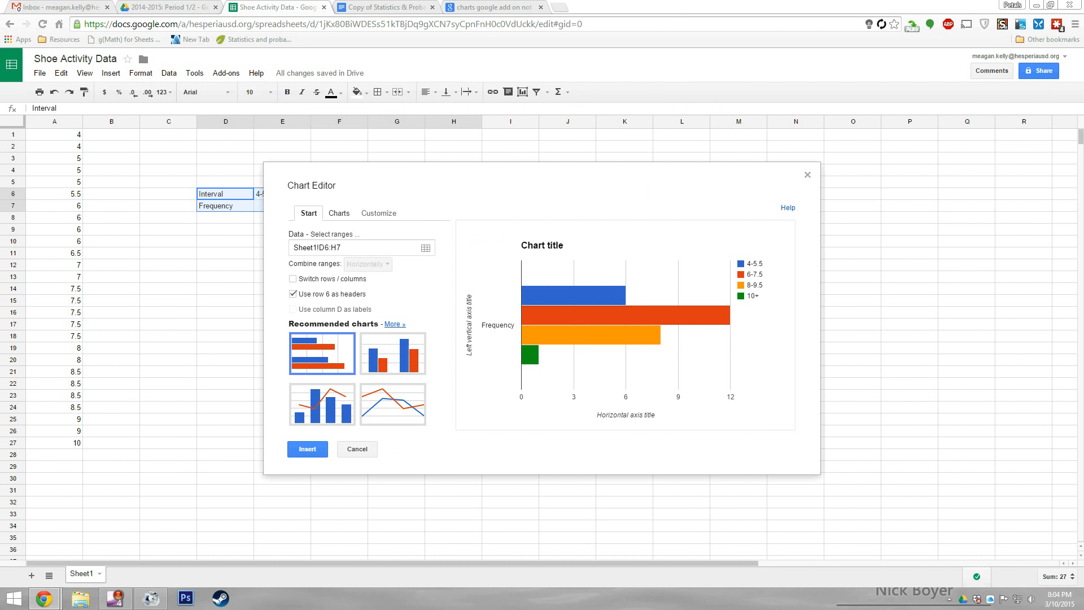
Step: Try the standard pie chart type for the selected interval and frequency data
click(339, 213)
click(317, 334)
click(407, 252)
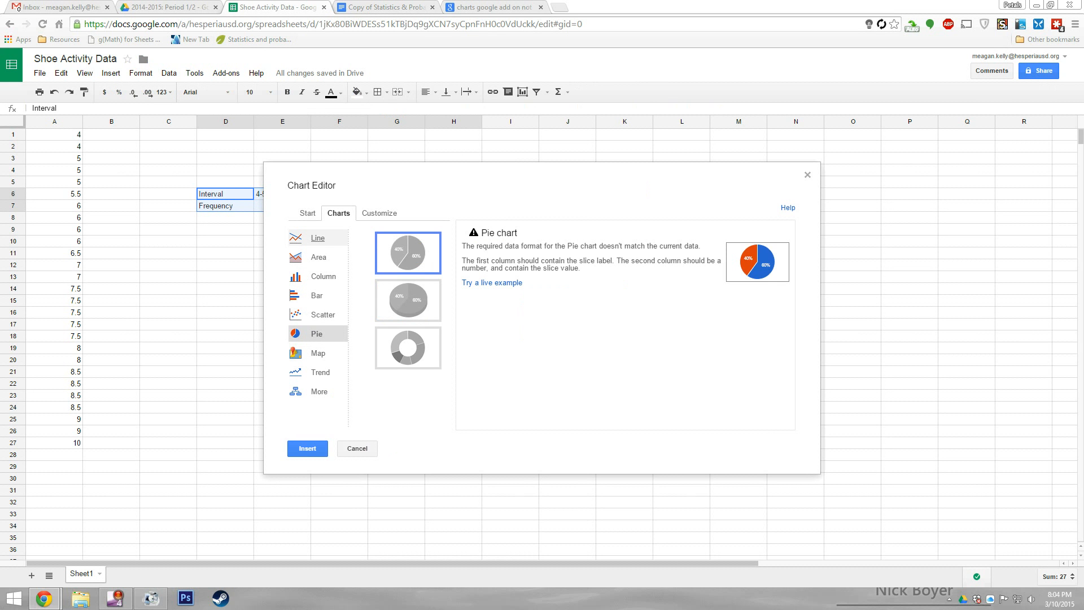
Step: Choose the standard line chart type, switch rows and columns, and insert the chart into the spreadsheet
click(318, 238)
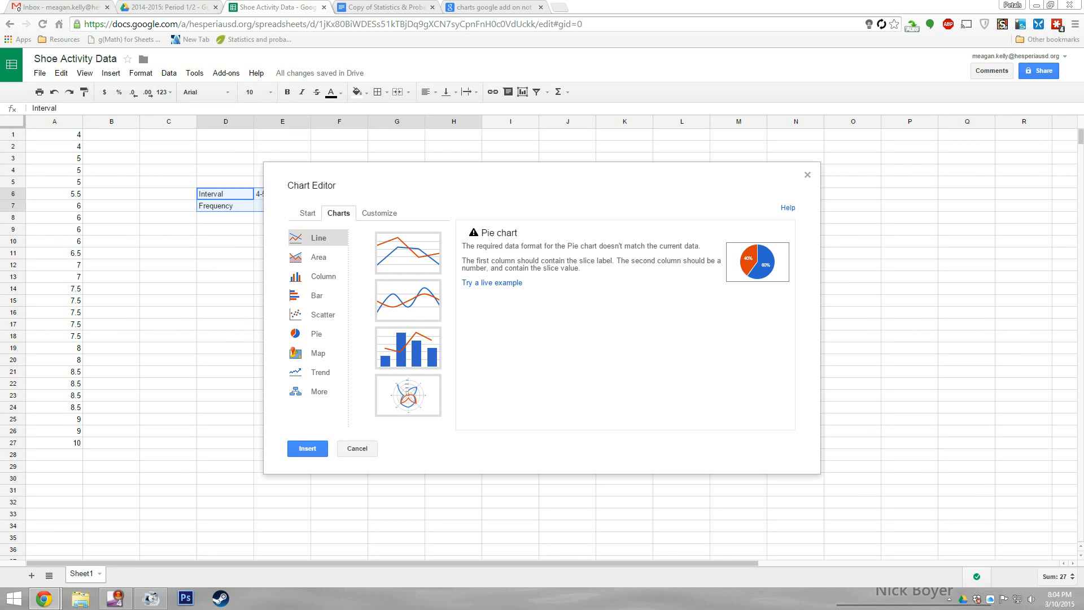
click(408, 253)
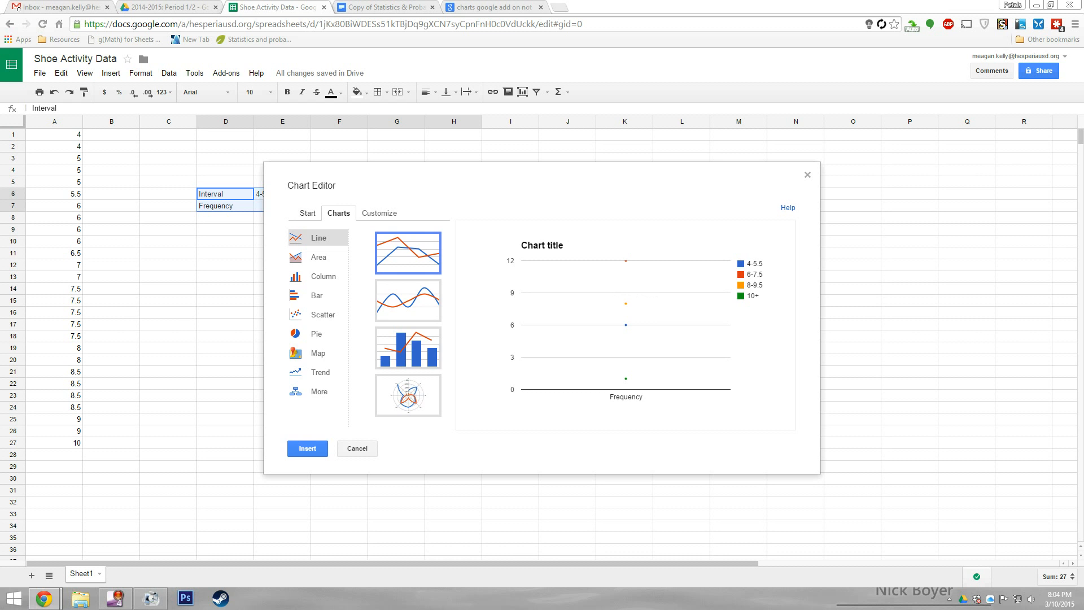
click(308, 213)
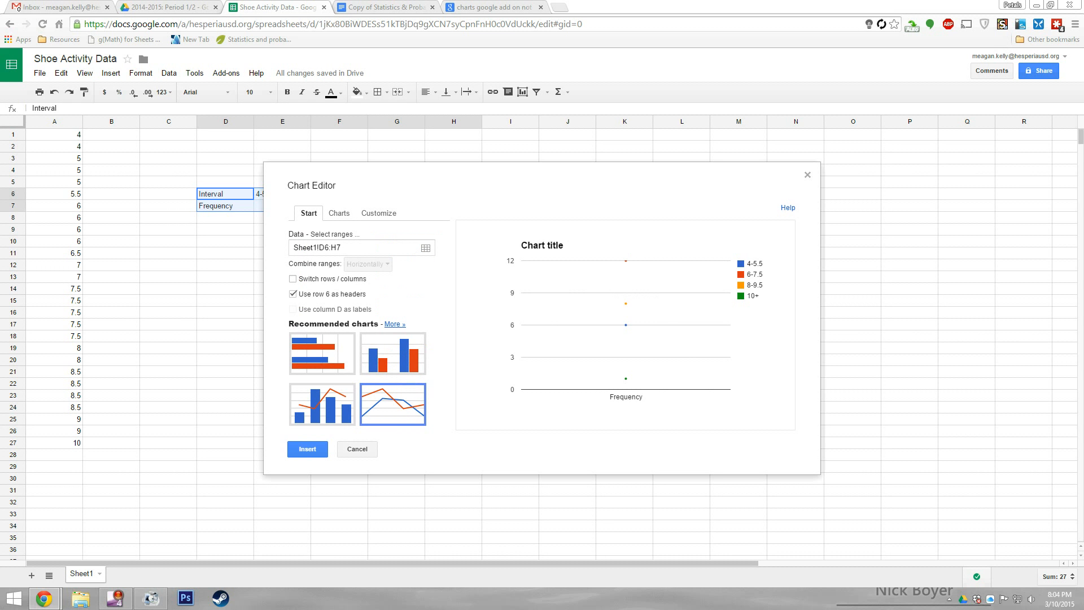
click(293, 279)
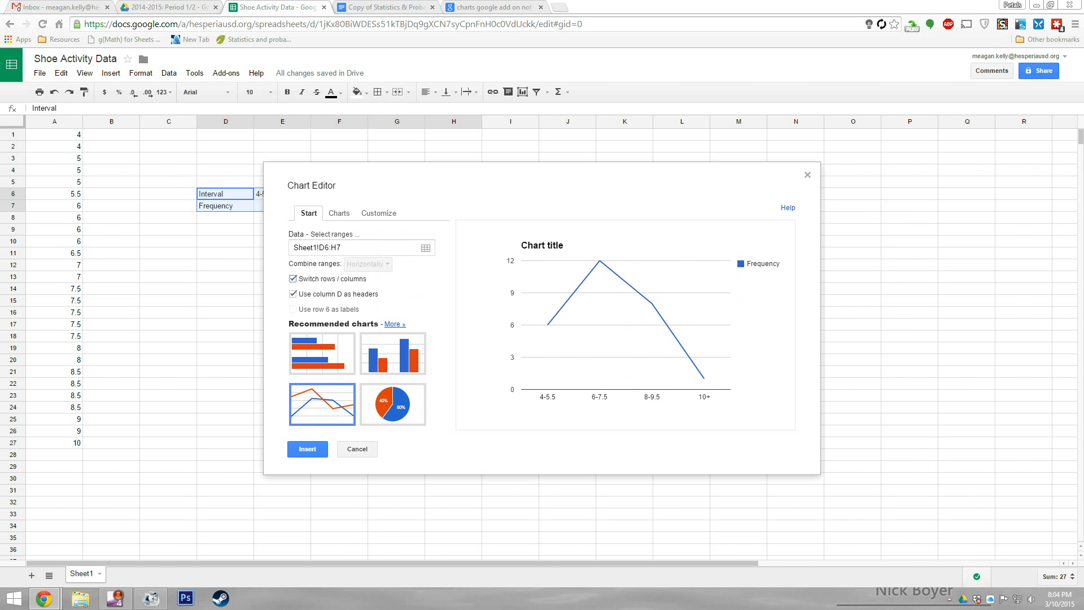
click(293, 279)
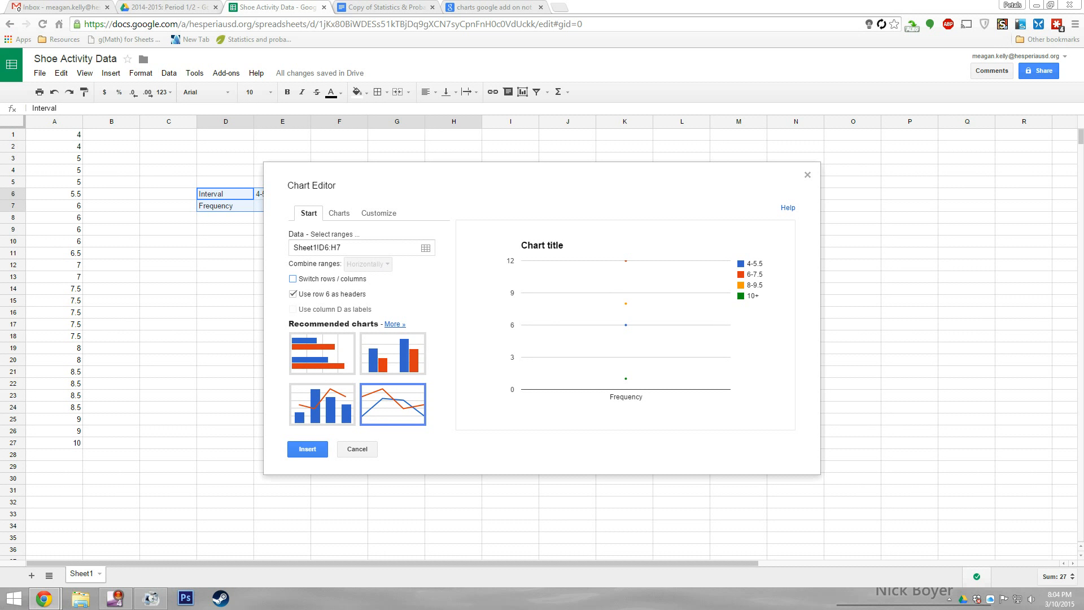
click(293, 279)
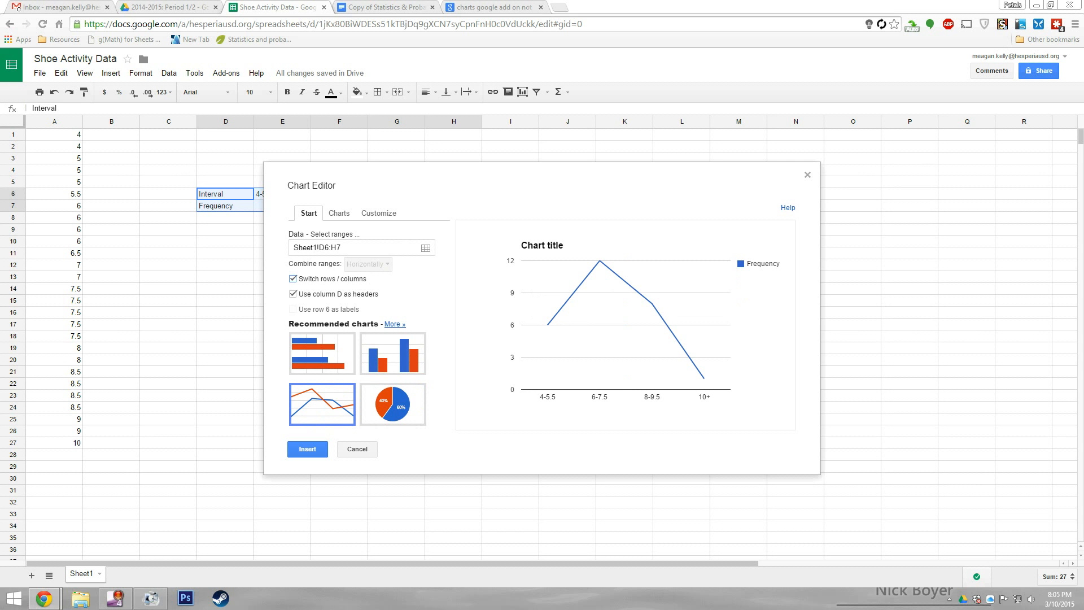
click(293, 279)
click(293, 279)
click(308, 449)
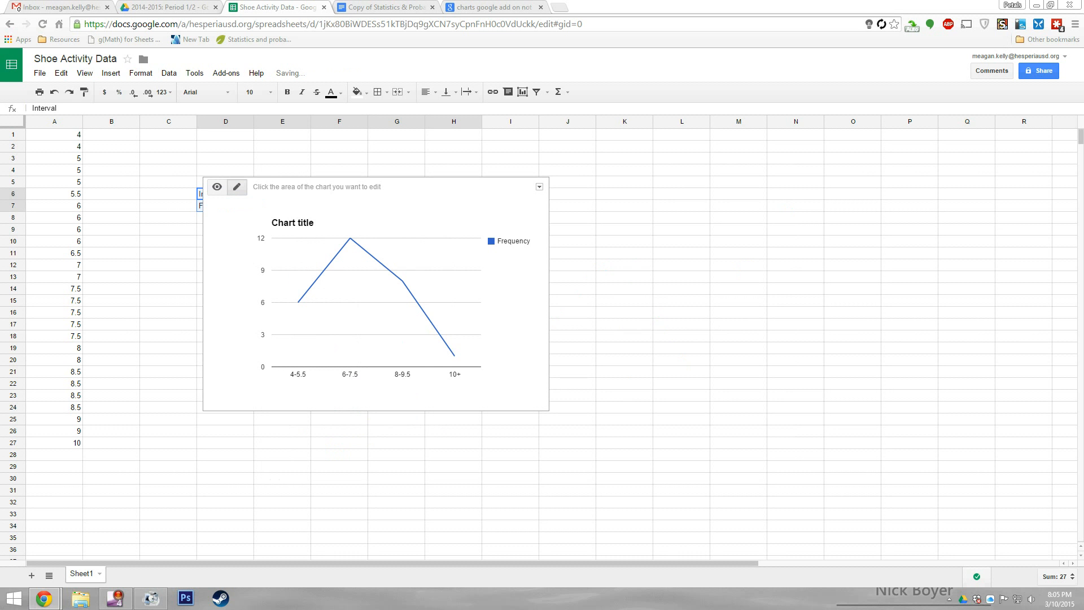
Step: Copy the line chart and switch to the project document
click(539, 187)
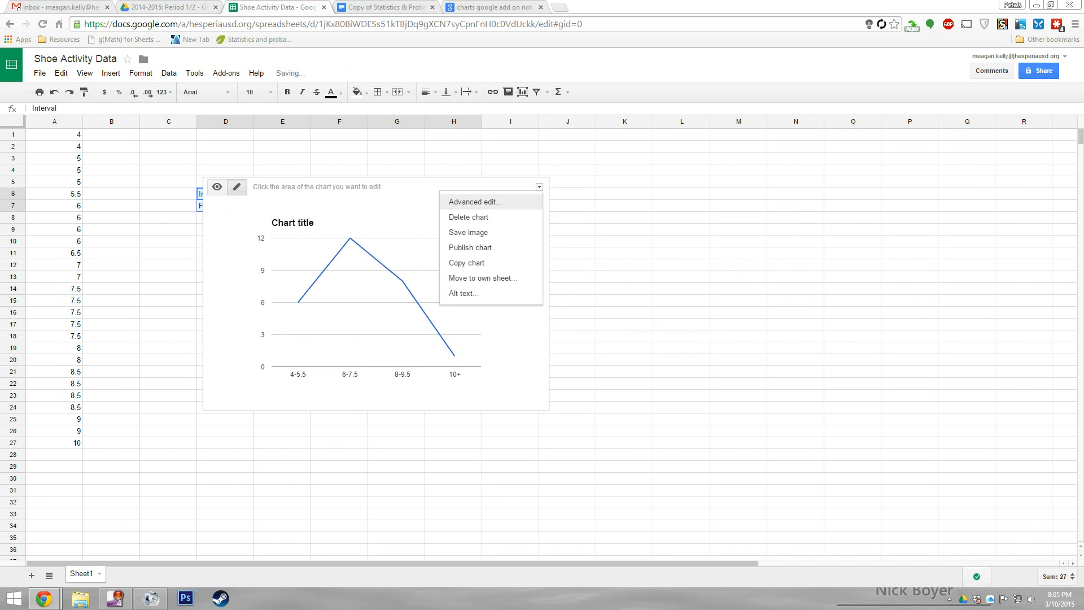
click(466, 262)
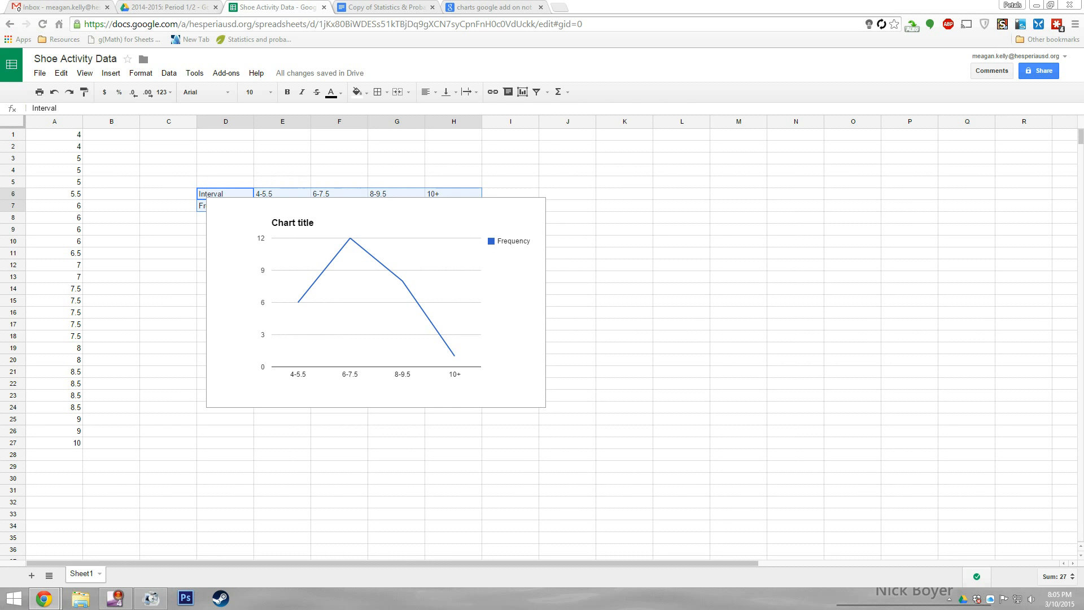
key(ctrl+Tab)
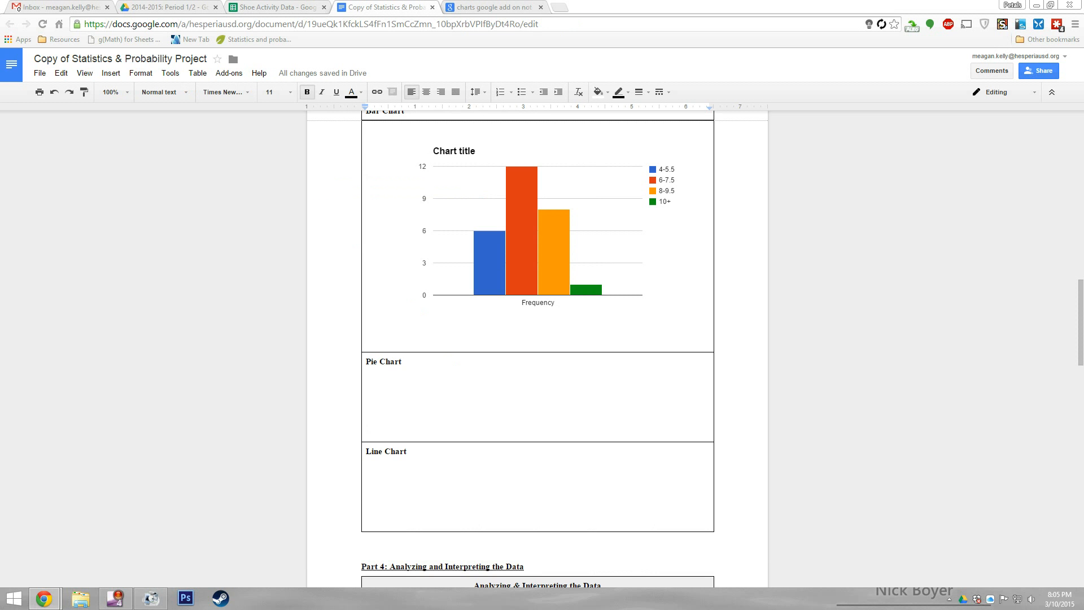
Step: Delete the blank lines under the Line Chart heading and paste the copied line chart there
key(Down)
key(Down)
key(Down)
key(Down)
key(Down)
key(BackSpace)
key(BackSpace)
key(BackSpace)
key(BackSpace)
key(BackSpace)
key(BackSpace)
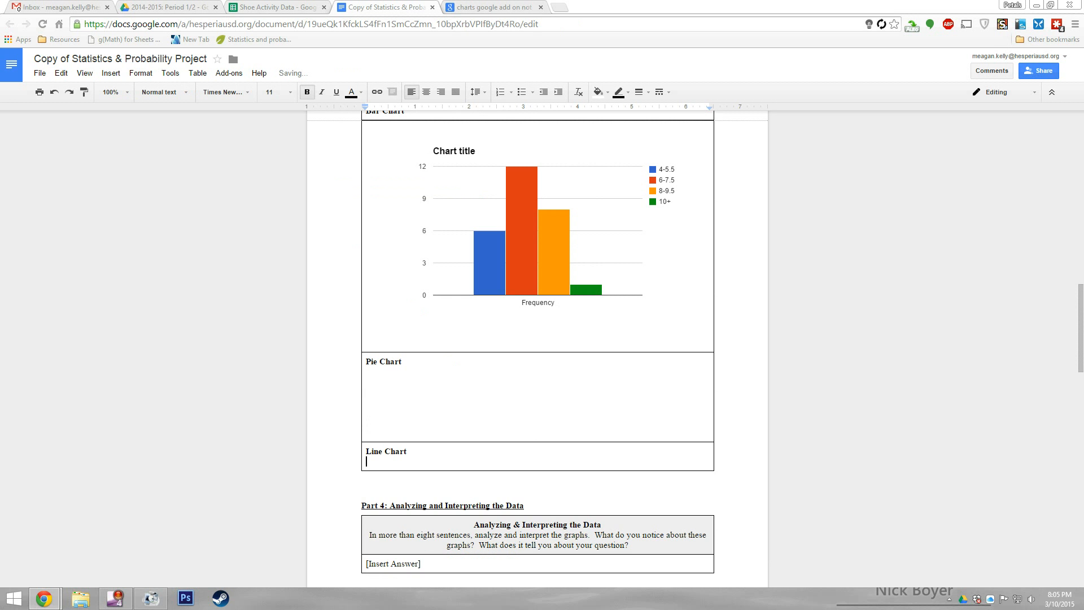
key(ctrl+v)
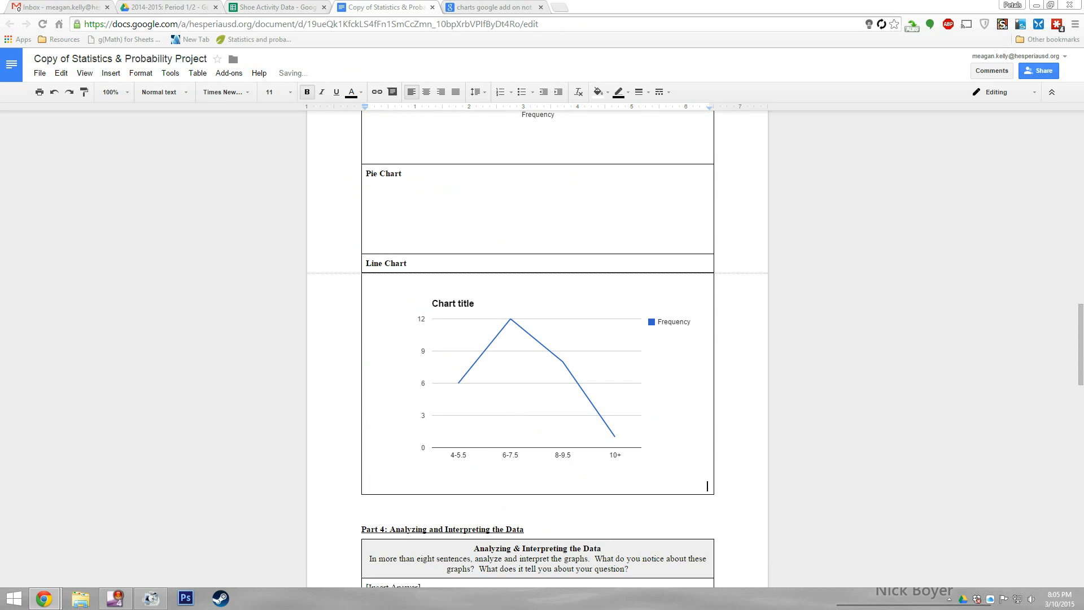
Step: Switch to the Shoe Activity Data spreadsheet and delete the line chart
scroll(537, 349, up, 2)
click(277, 7)
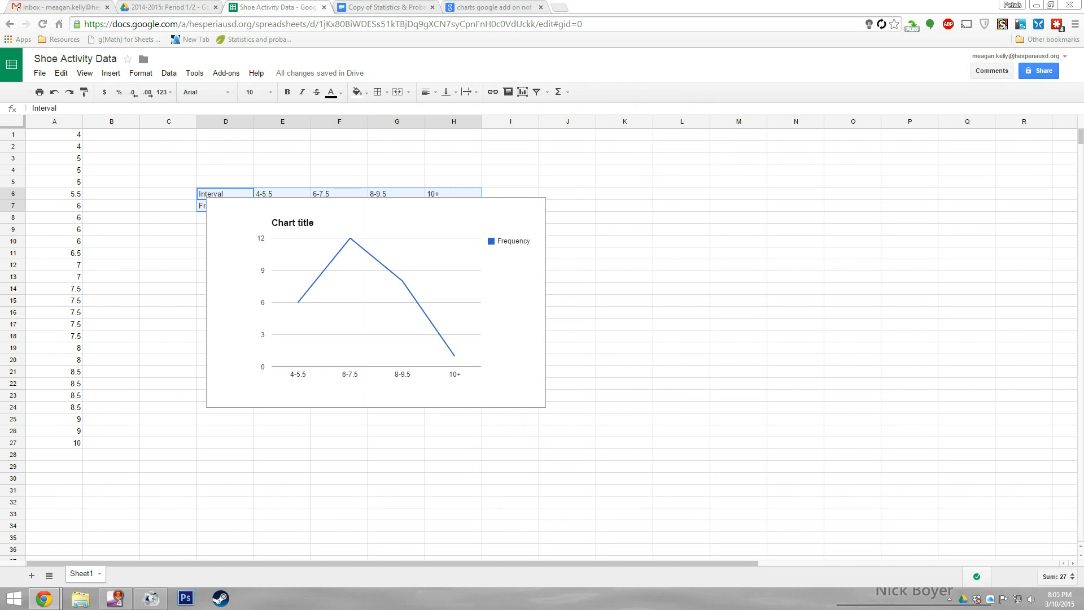
click(331, 184)
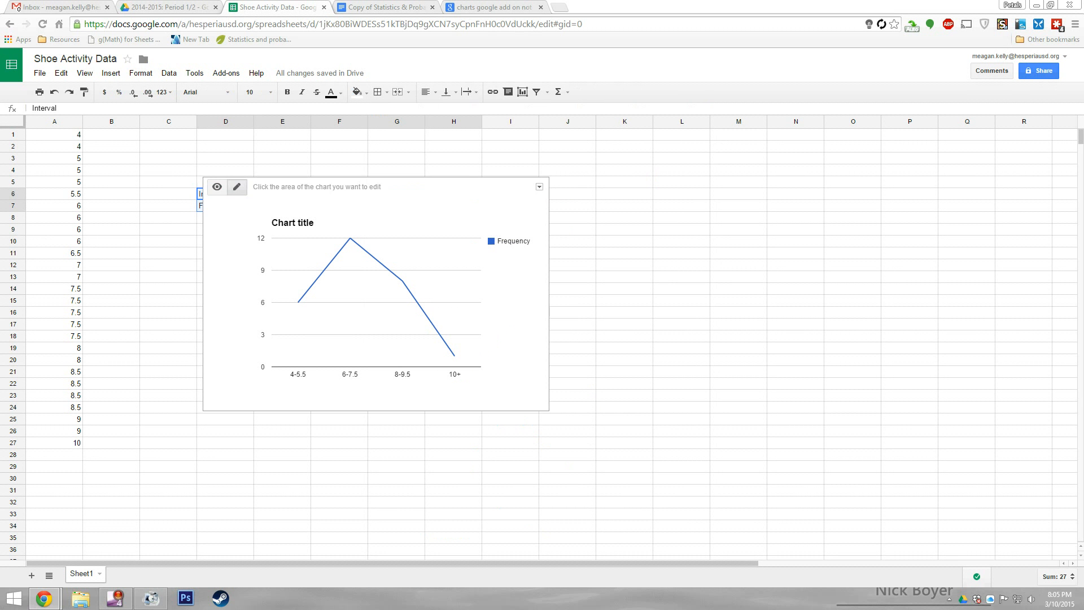
click(539, 186)
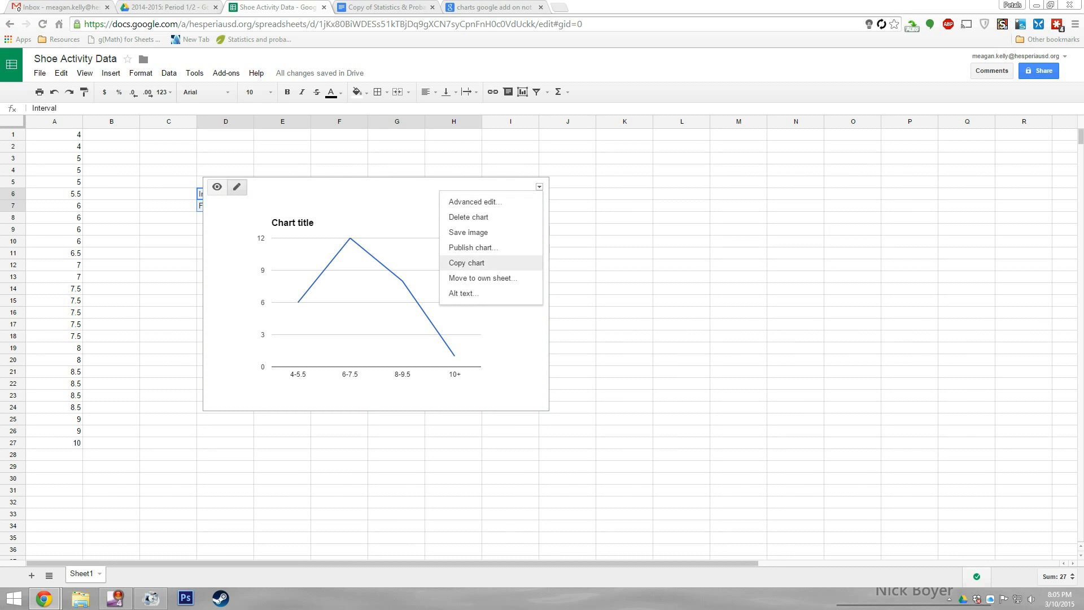
click(468, 217)
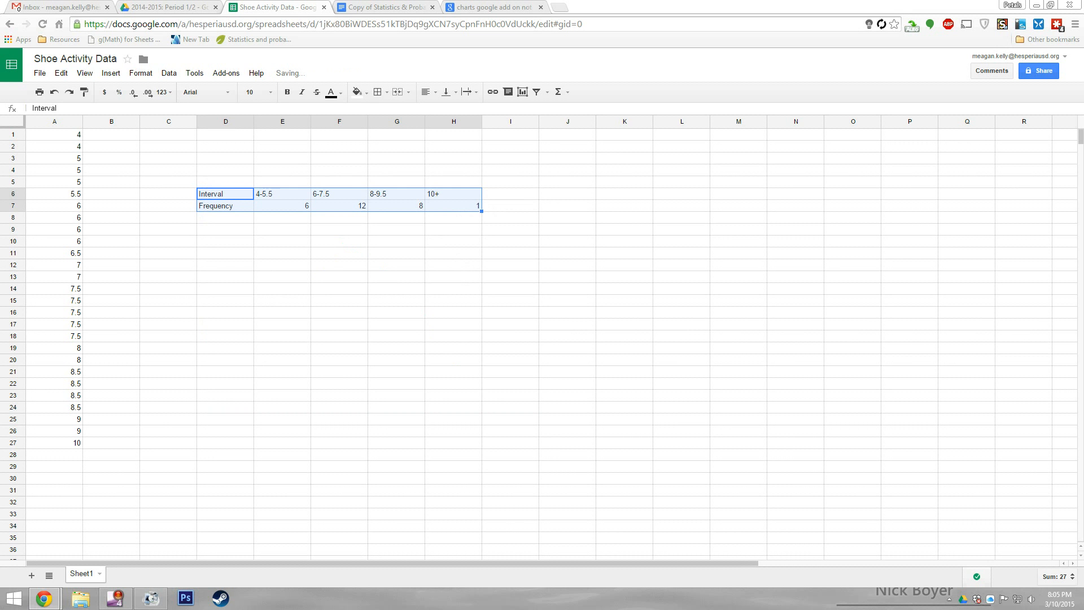
Step: Create a standard pie chart from the interval and frequency data with rows and columns switched, and insert it into the sheet
click(523, 91)
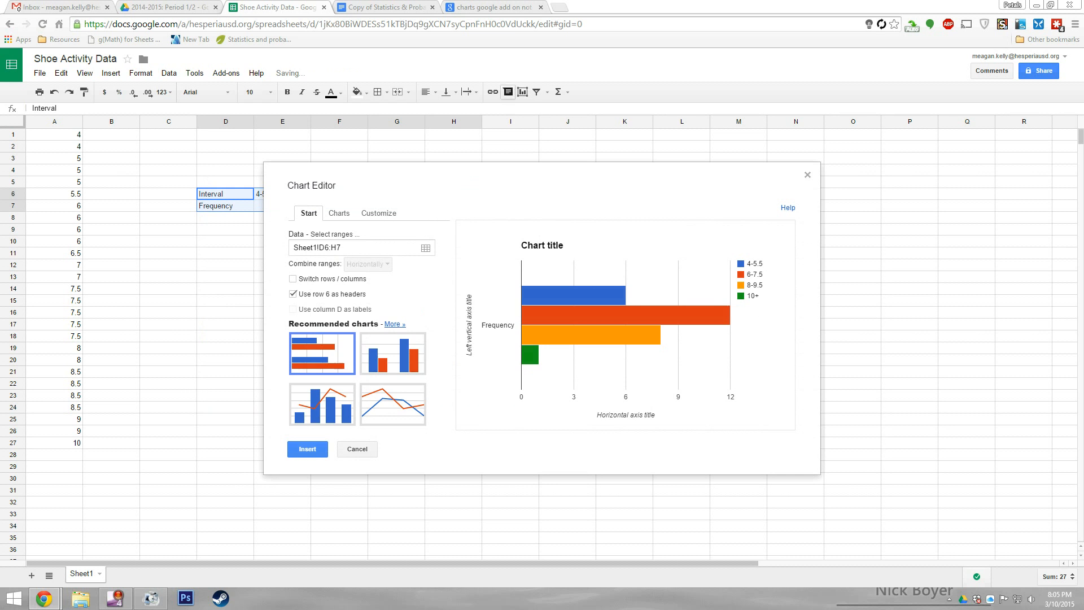
click(339, 213)
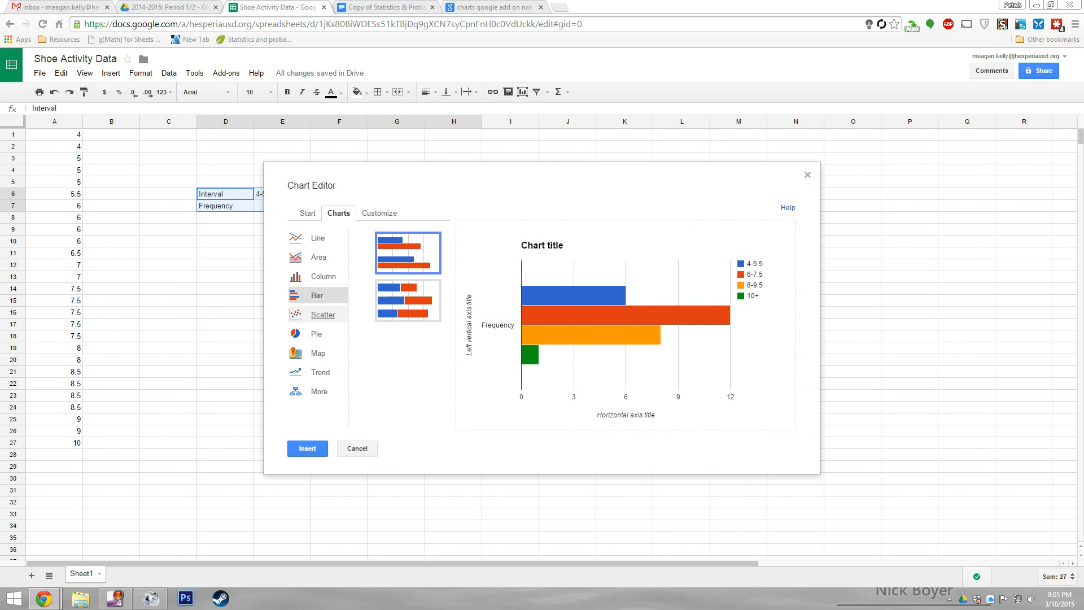
click(316, 334)
click(408, 253)
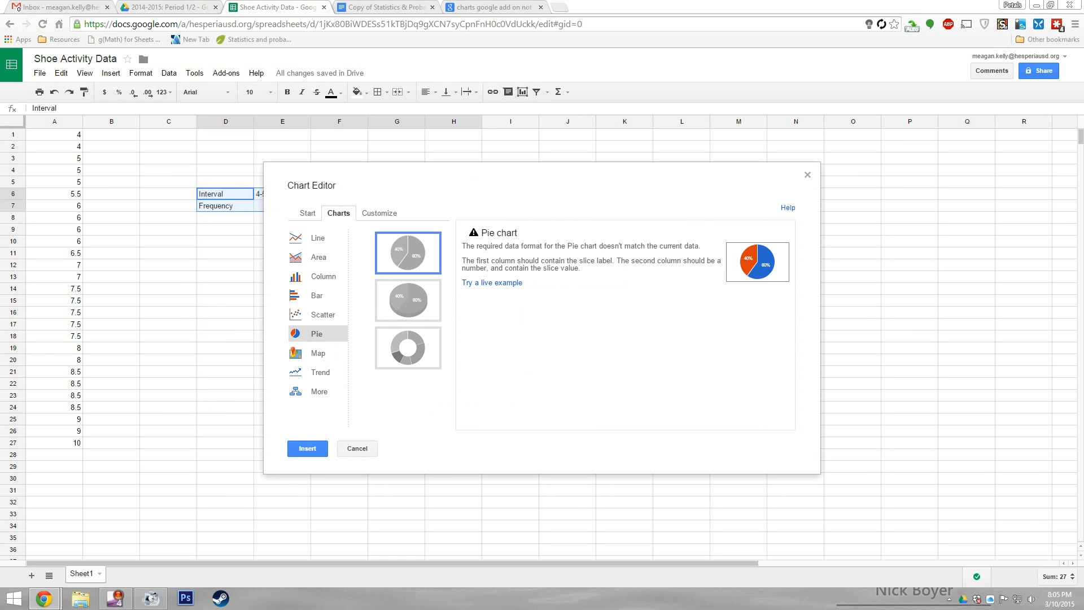
click(308, 213)
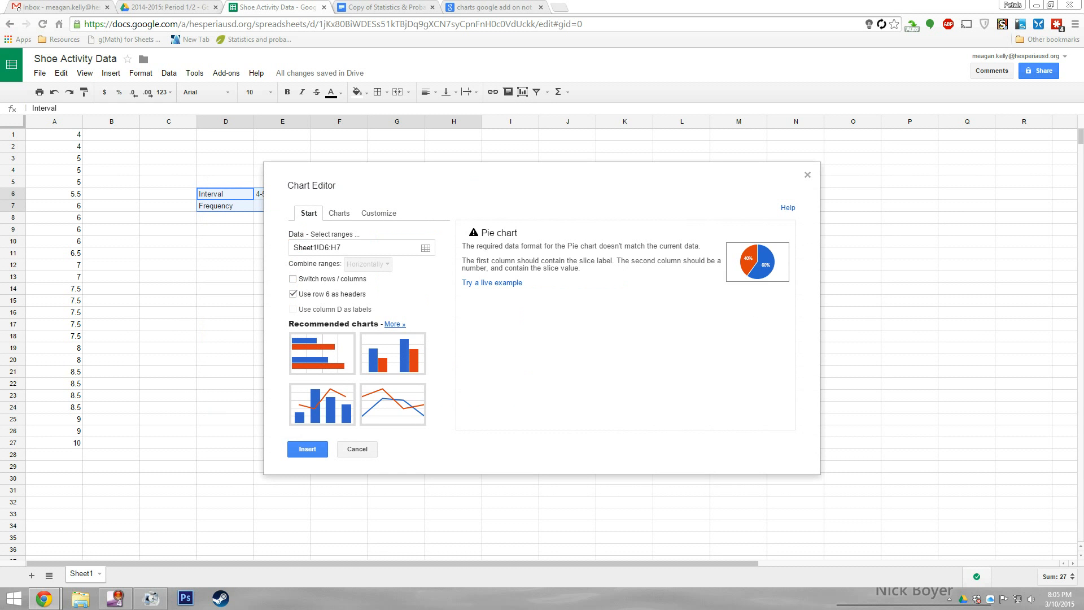
click(293, 278)
click(339, 213)
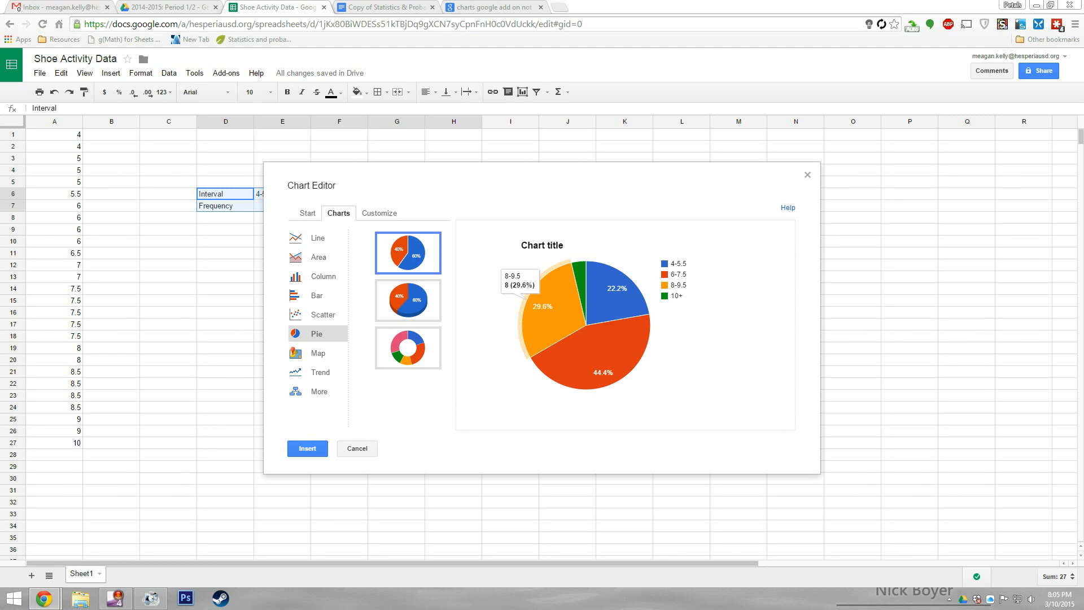
click(308, 213)
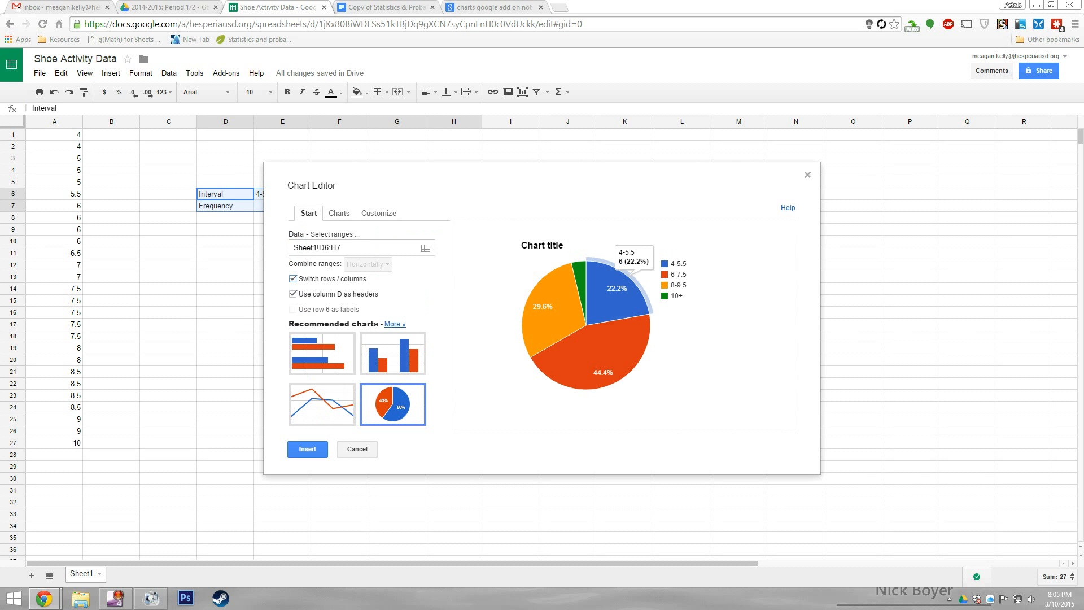
click(308, 449)
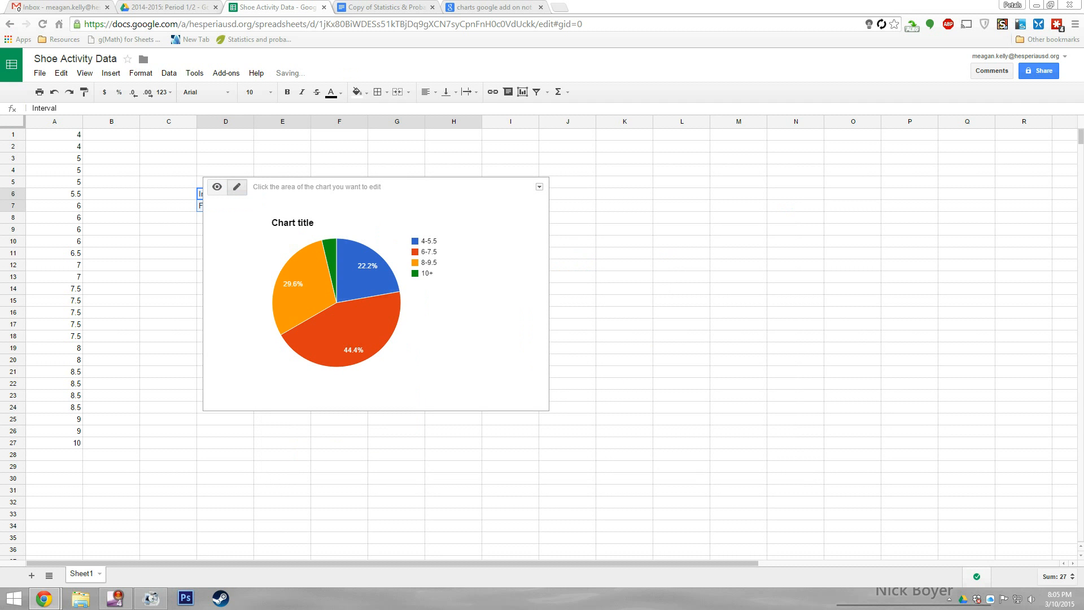
Step: Copy the pie chart and switch to the project document
click(539, 187)
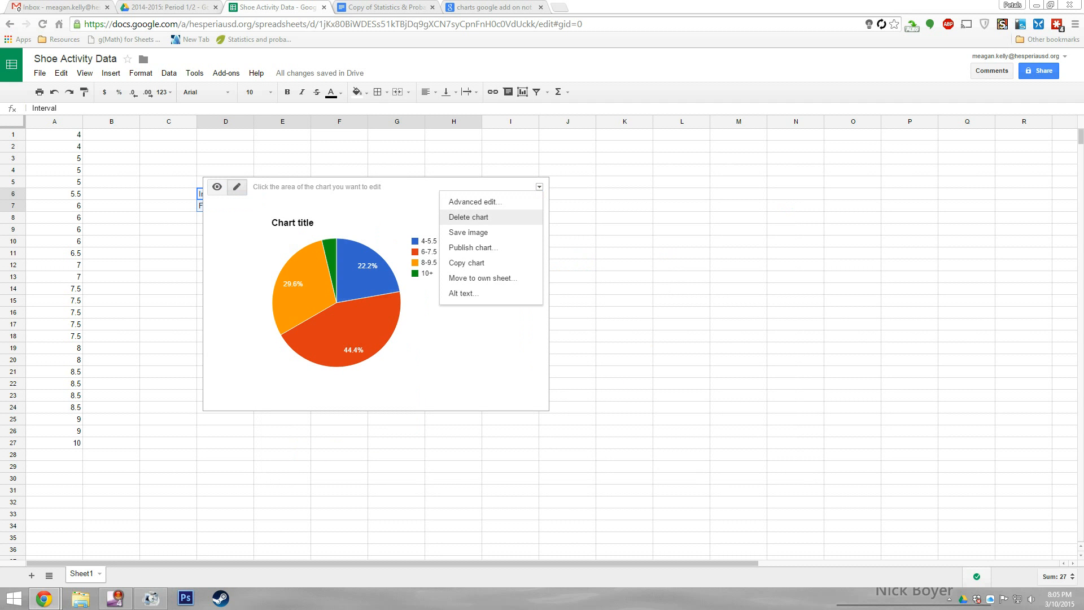
click(467, 263)
key(ctrl+Tab)
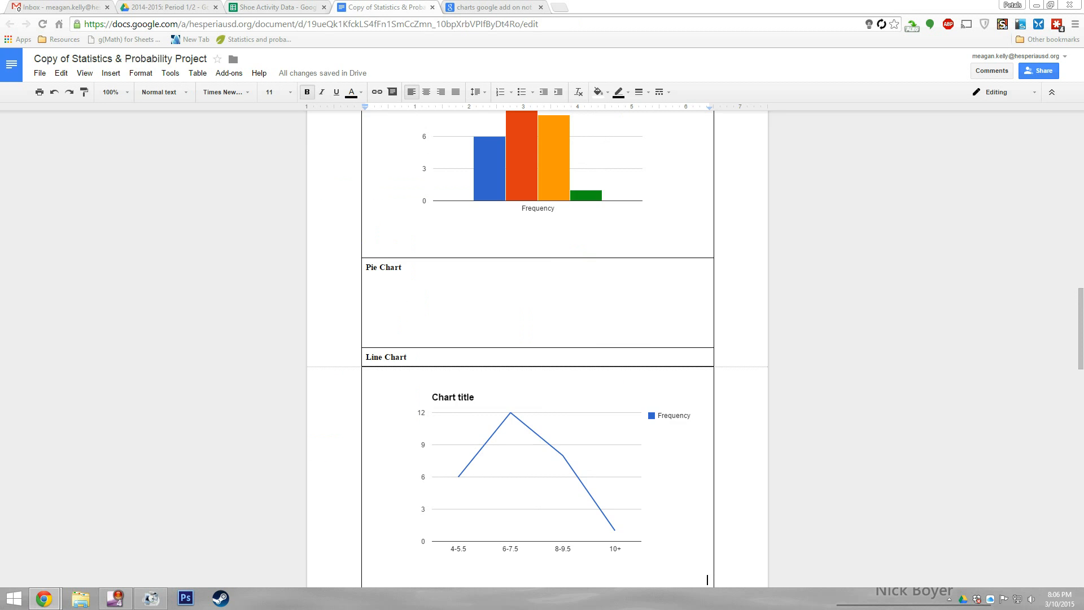
Step: Delete the blank lines under the Pie Chart heading and paste the copied pie chart there
mouse_move(368, 287)
mouse_down()
mouse_move(369, 308)
mouse_move(369, 287)
mouse_up()
key(BackSpace)
key(BackSpace)
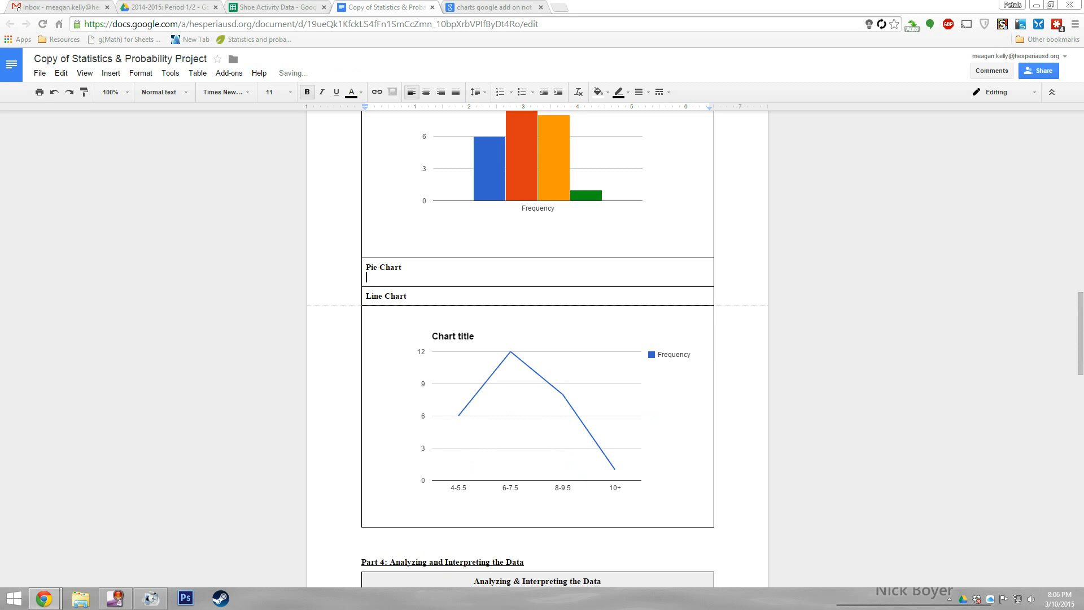
key(ctrl+v)
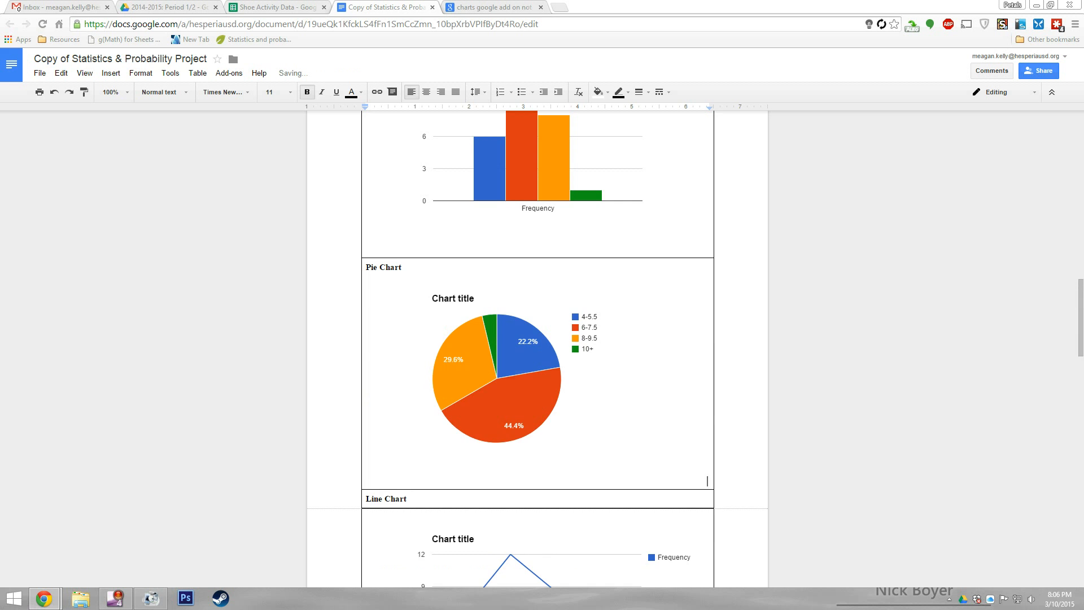
scroll(707, 387, down, 2)
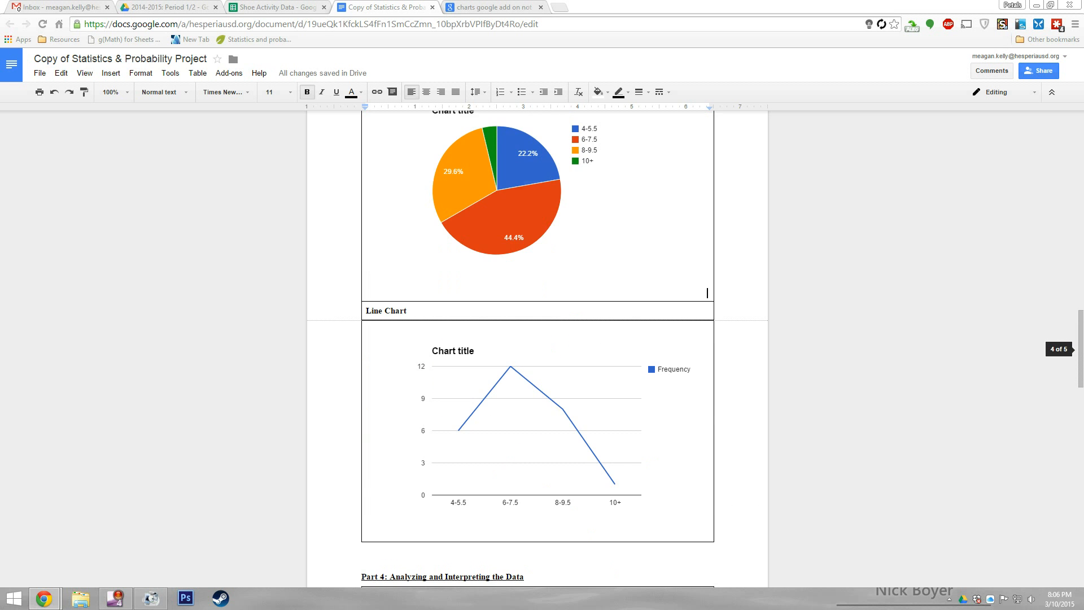
scroll(706, 294, up, 8)
scroll(707, 575, down, 3)
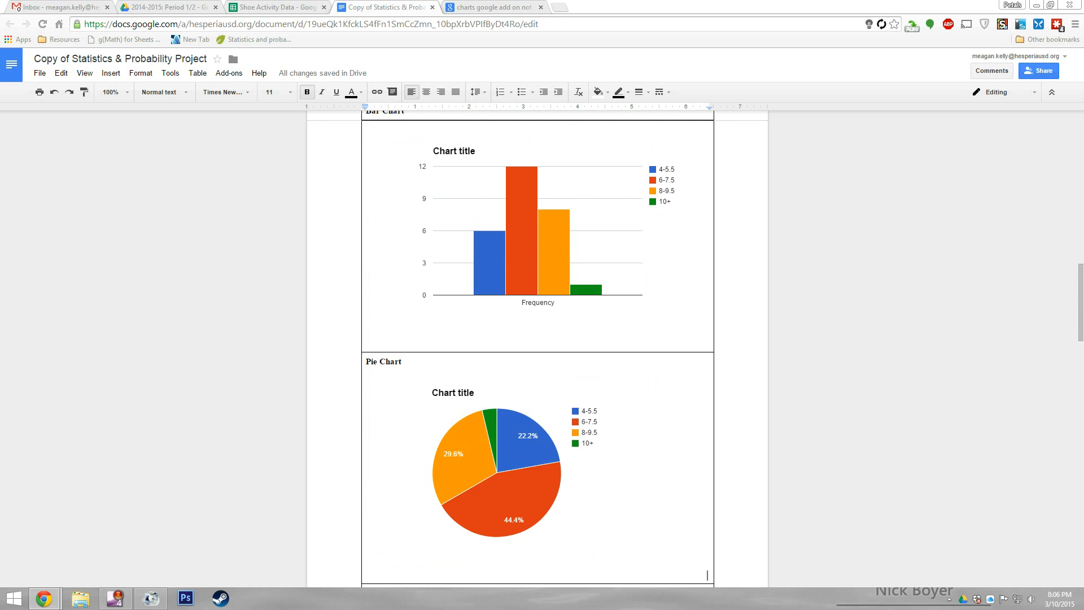
scroll(537, 339, down, 3)
Step: Return to the Shoe Activity Data spreadsheet and delete the pie chart
key(ctrl+shift+Tab)
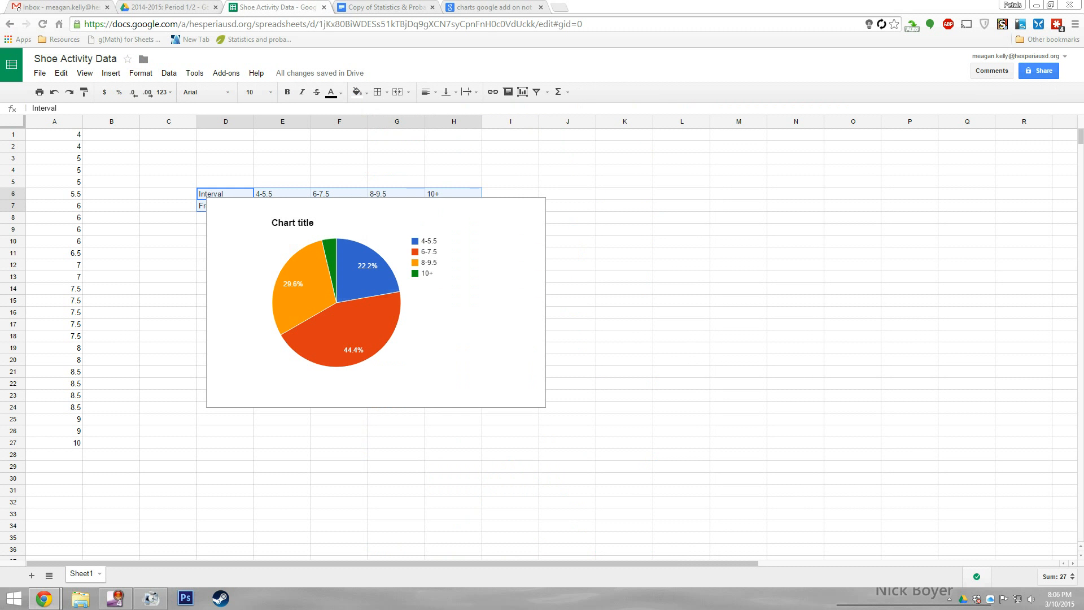
click(480, 243)
click(540, 187)
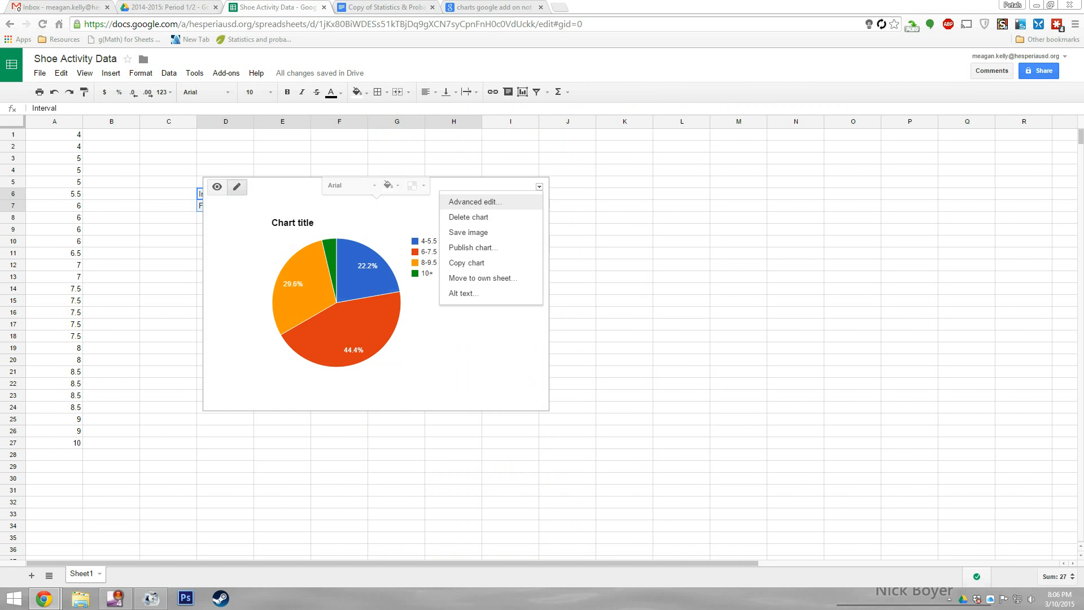
click(468, 216)
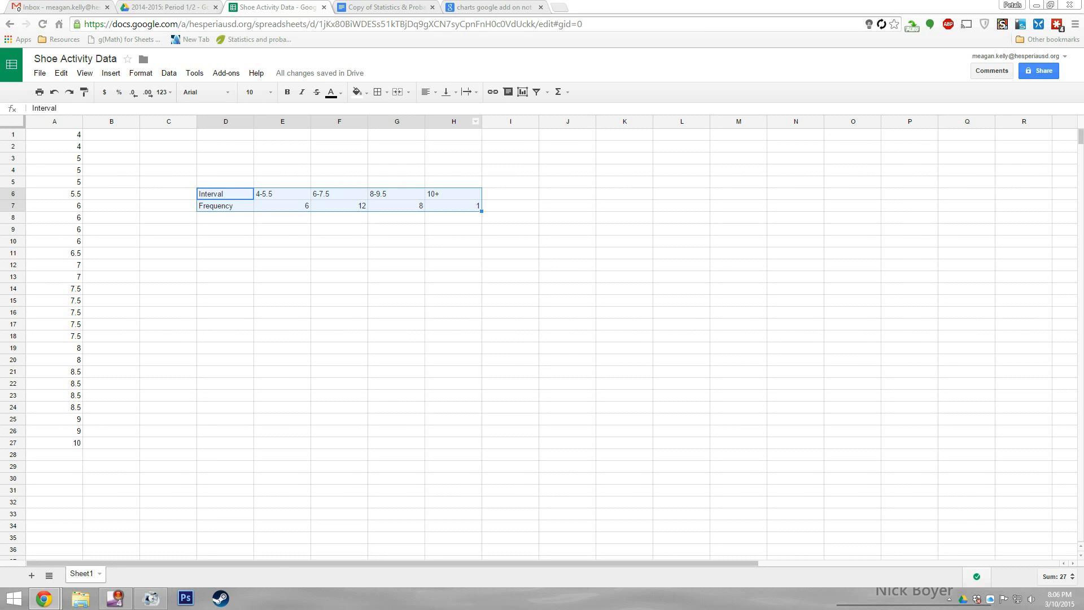
Step: Start a new chart from the interval and frequency data and preview the stacked column, histogram, standard column and stepped area types
click(522, 91)
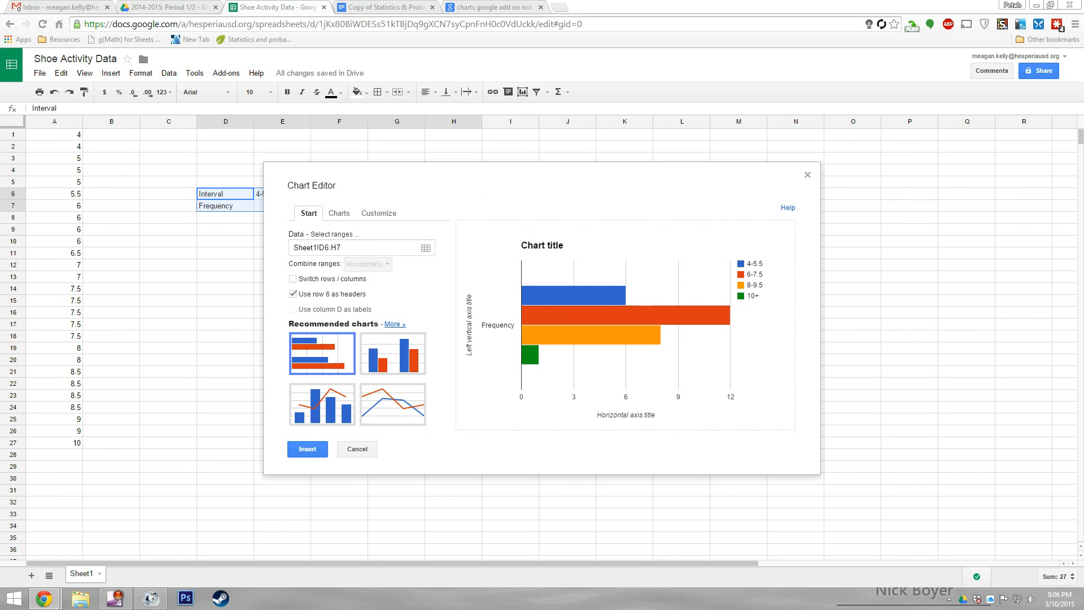
click(339, 213)
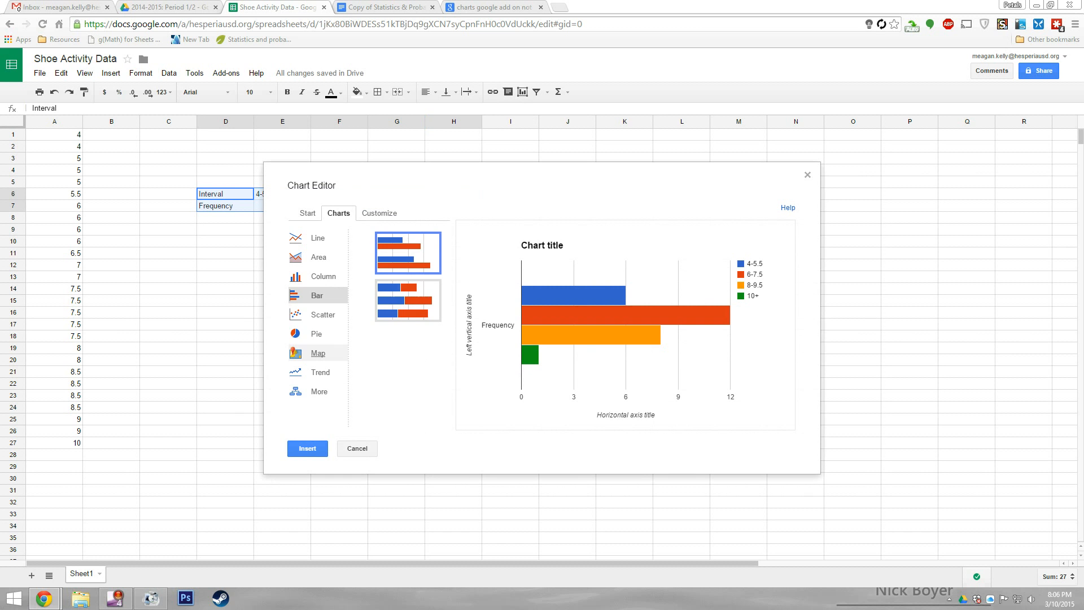
click(319, 315)
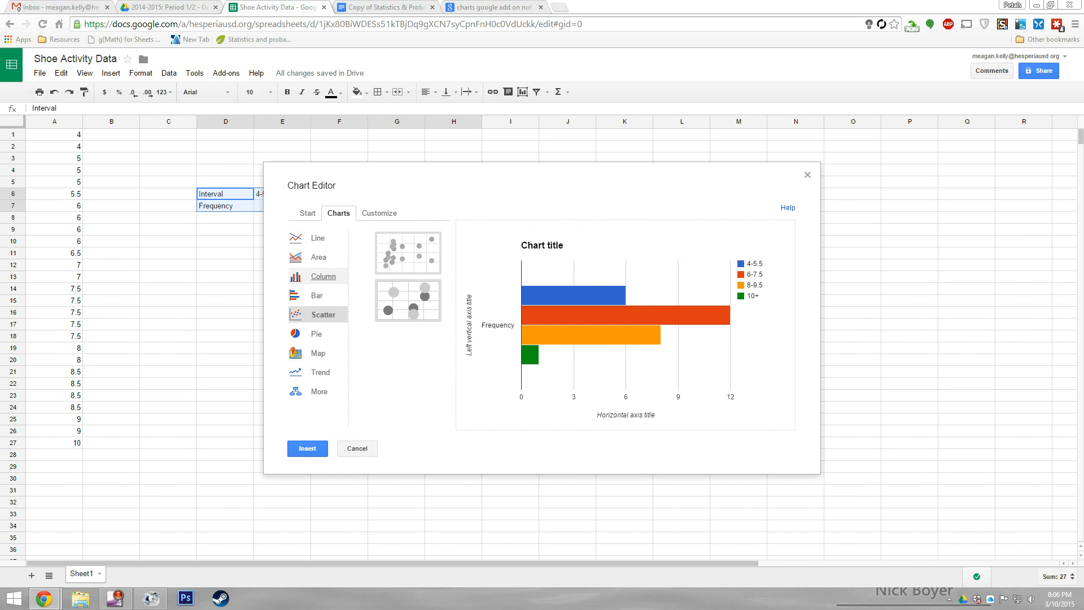
click(324, 276)
click(409, 301)
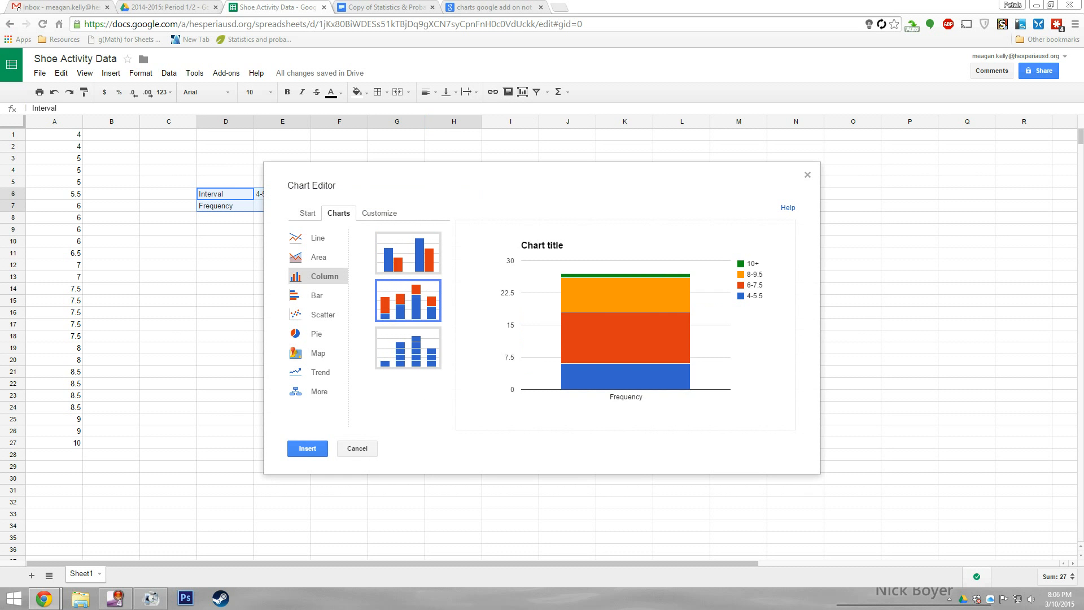
click(408, 348)
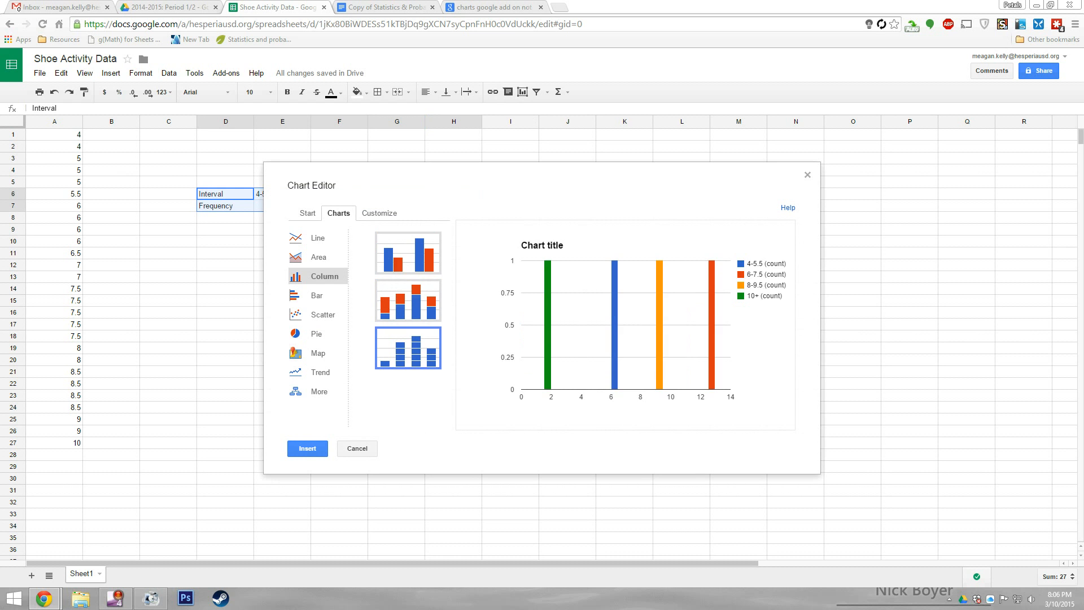
click(408, 253)
click(319, 257)
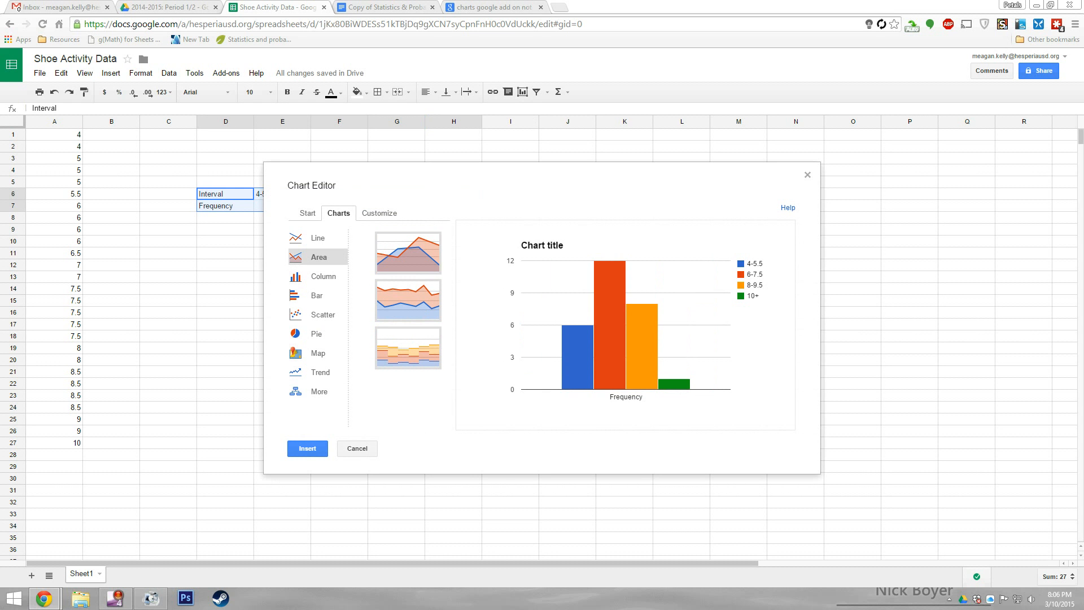
click(408, 348)
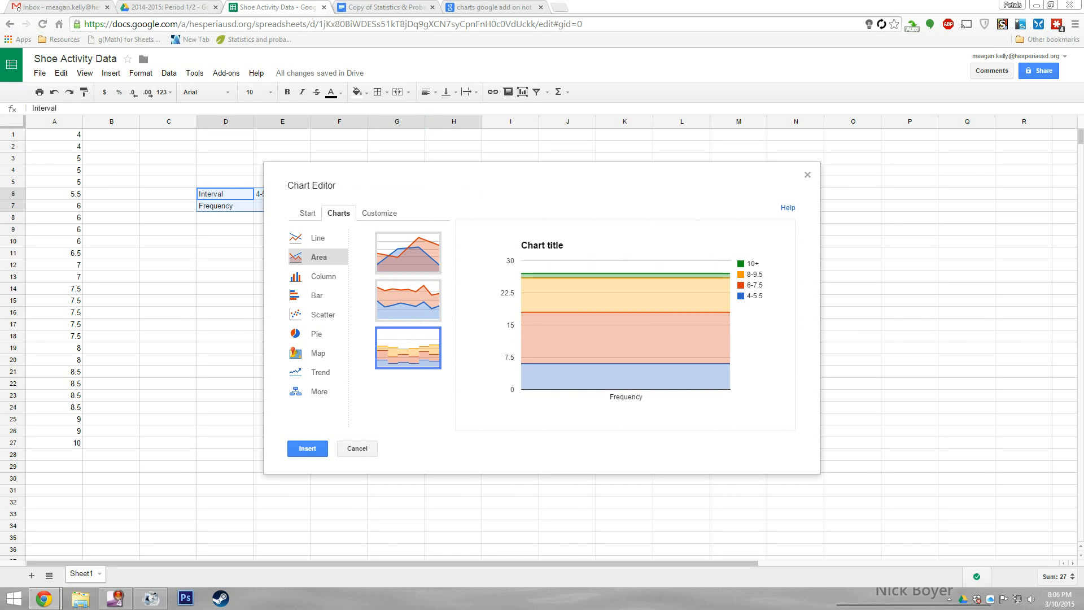
Step: Look through the chart types offered in the remaining categories, including line, bar, scatter, pie, map, trend and More, and check the customization options
click(320, 373)
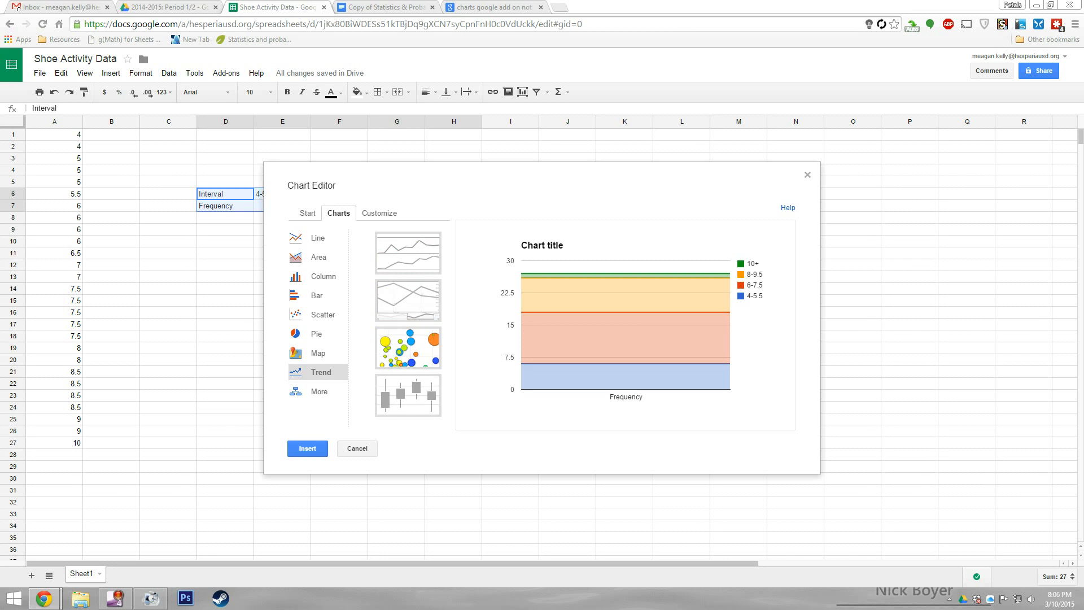
click(319, 391)
click(318, 257)
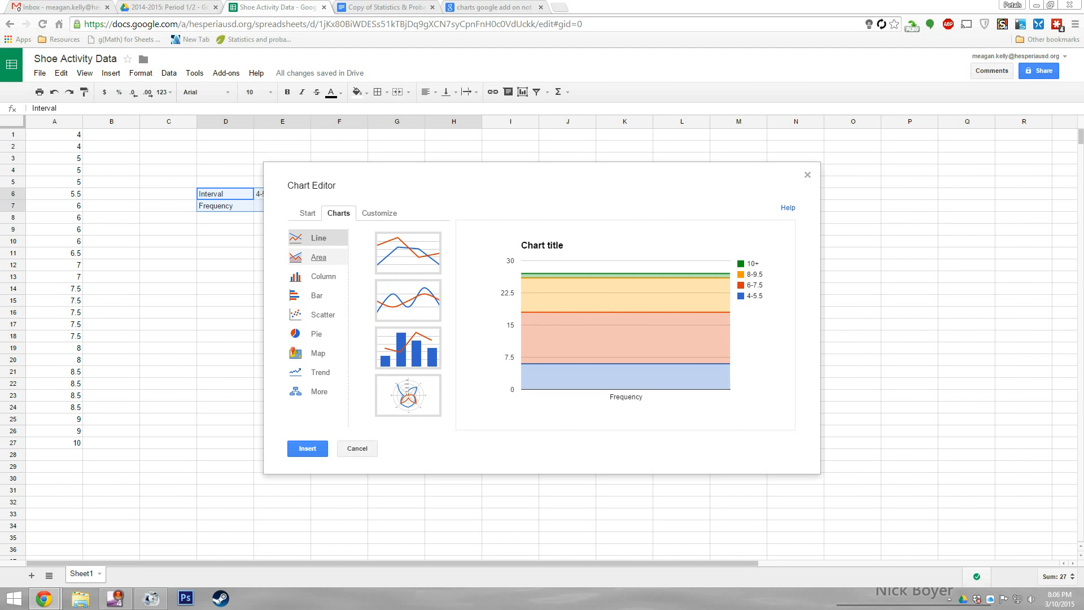
click(323, 277)
click(317, 296)
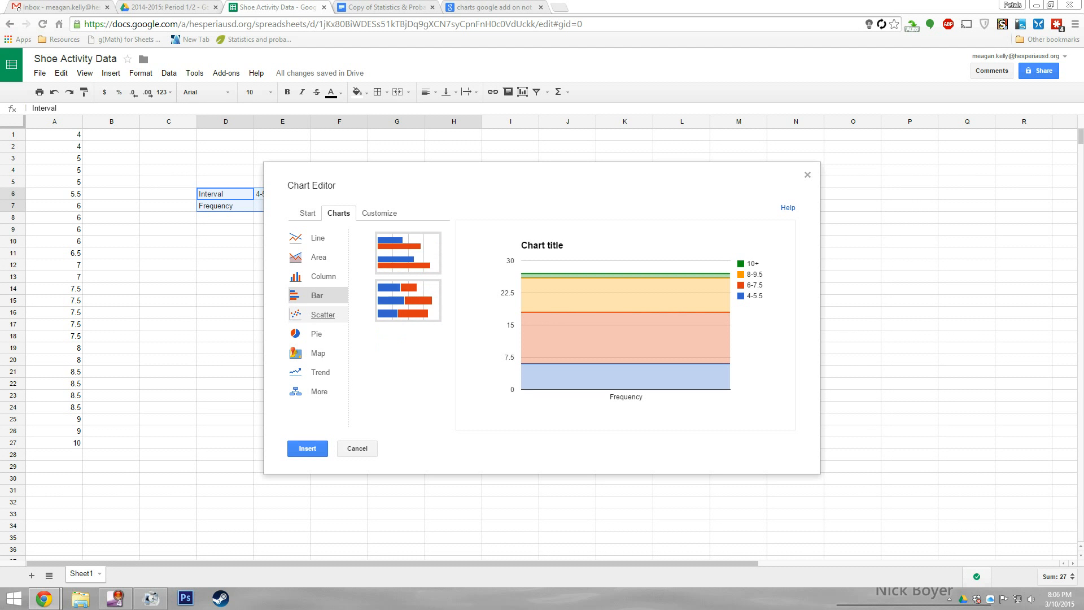
click(323, 314)
click(317, 333)
click(318, 353)
click(321, 372)
click(319, 392)
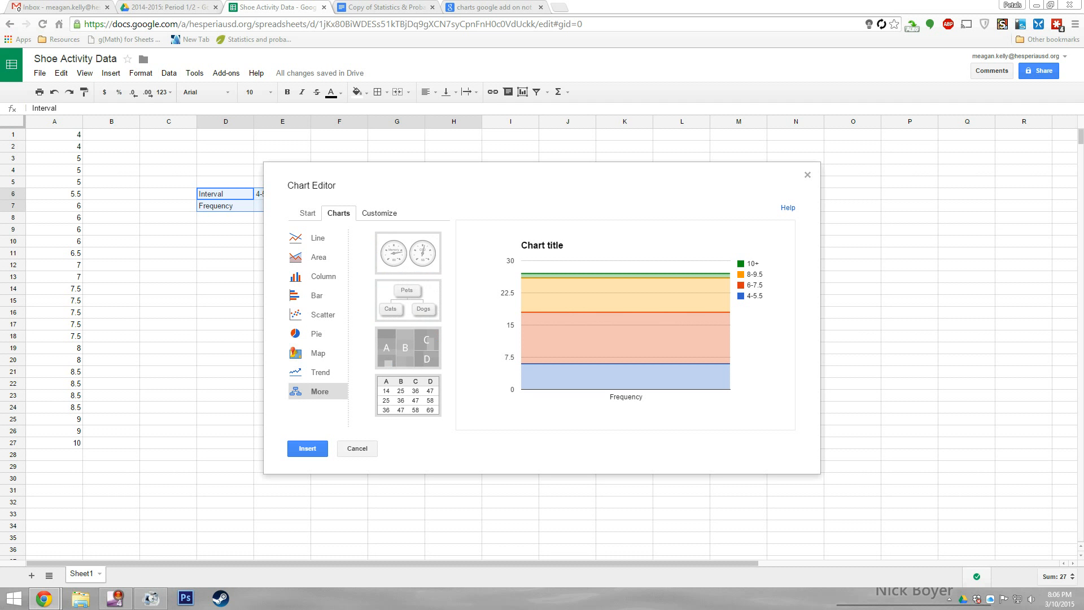
click(379, 213)
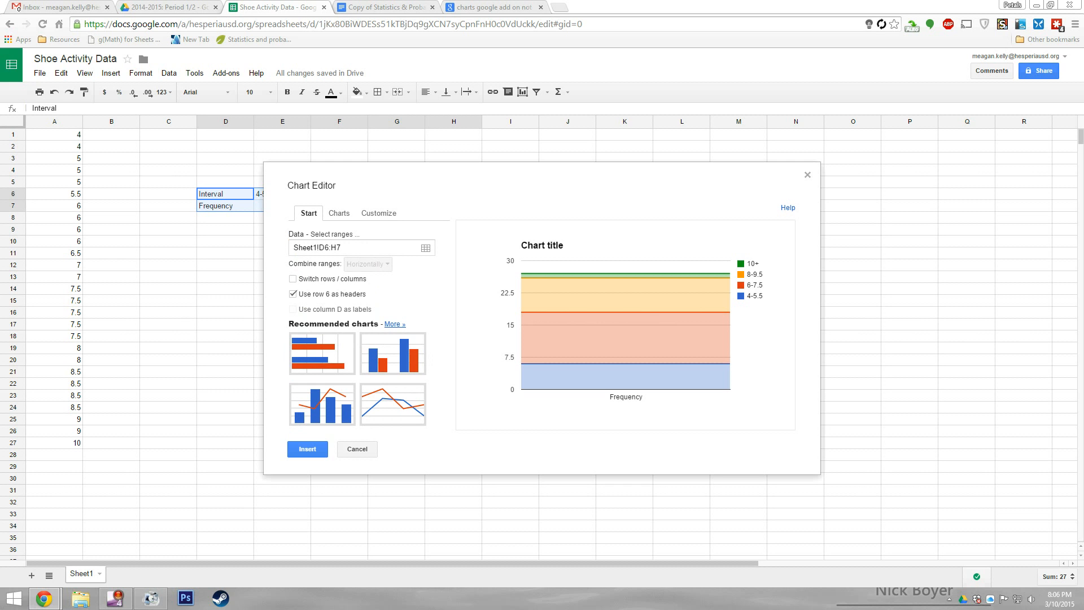